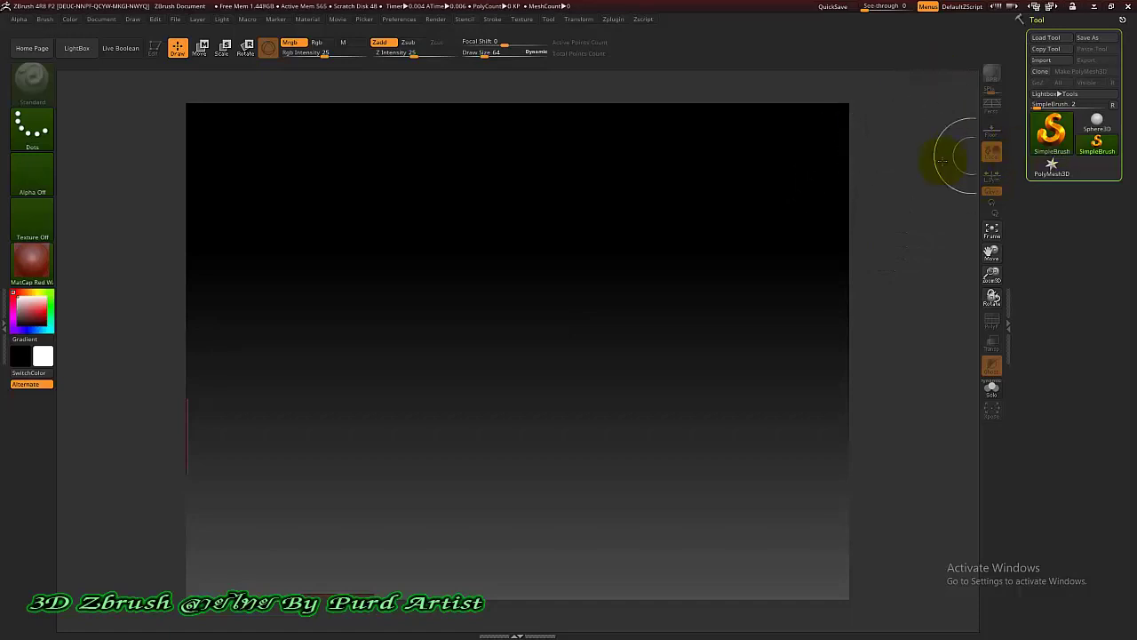
Create a Plane3D on the canvas, make it editable, convert it to a PolyMesh3D and frame it in the view.
left_click(1046, 131)
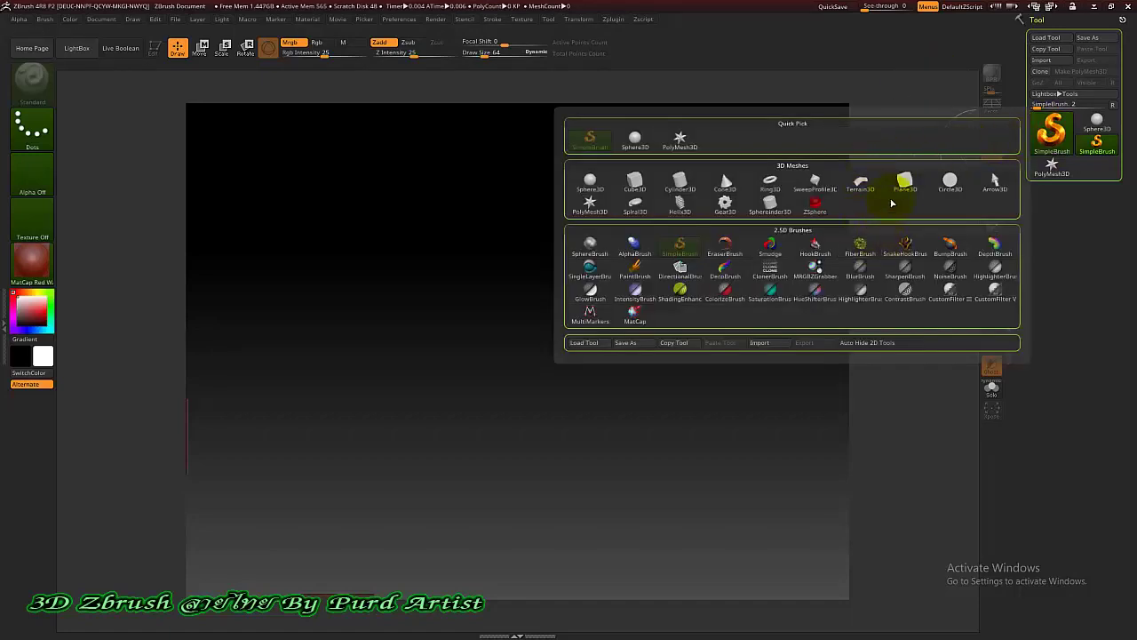
left_click(906, 184)
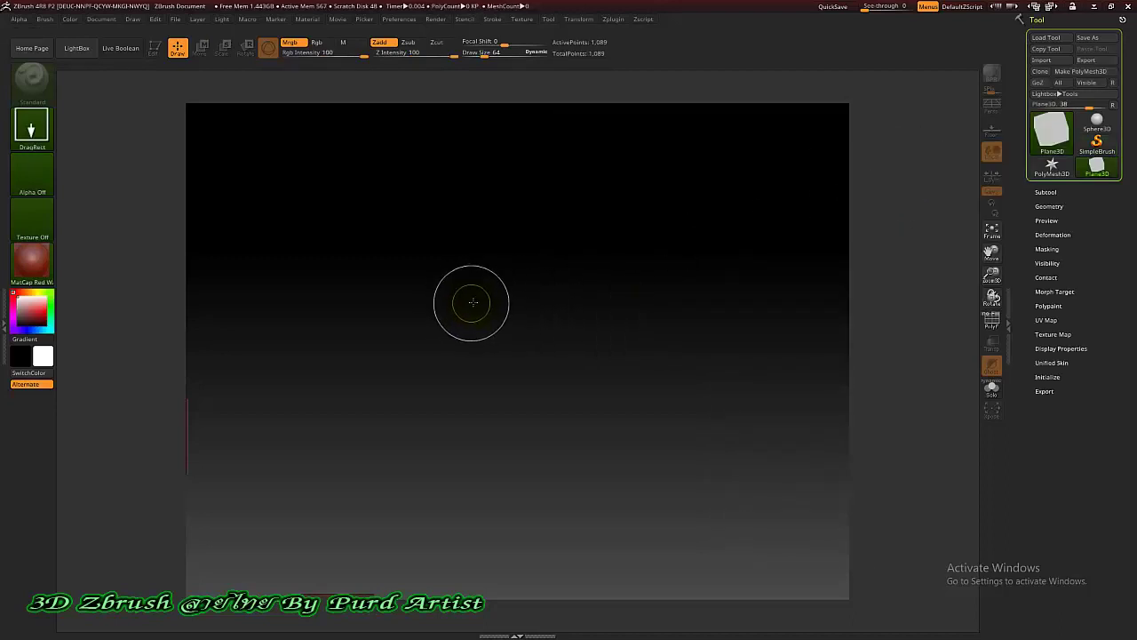
left_click_drag(509, 312, 508, 351)
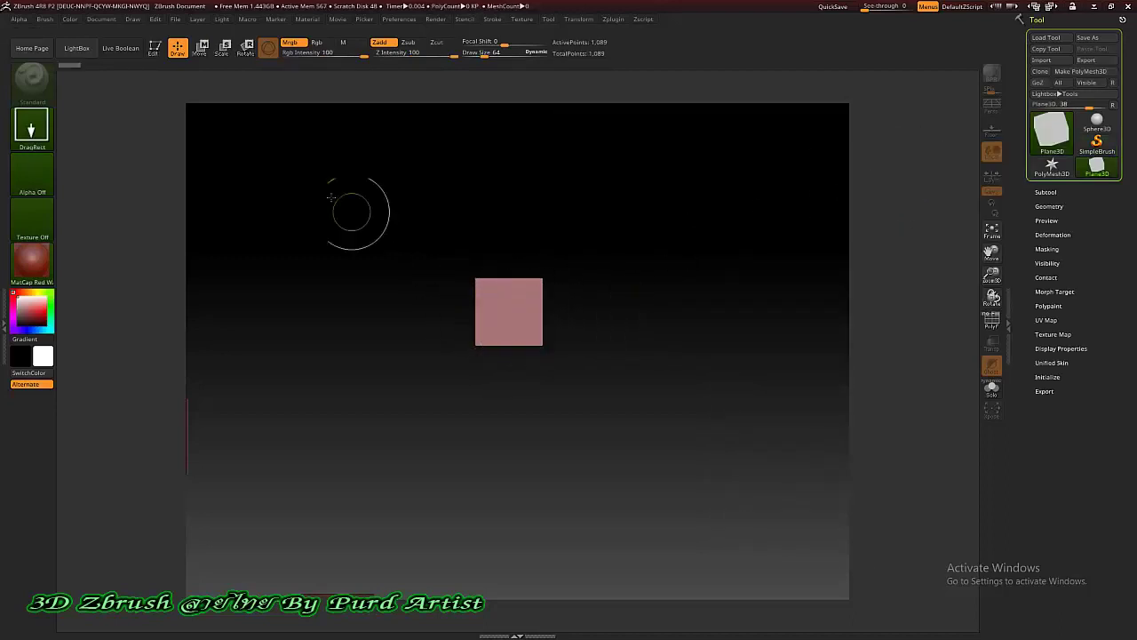
left_click(153, 54)
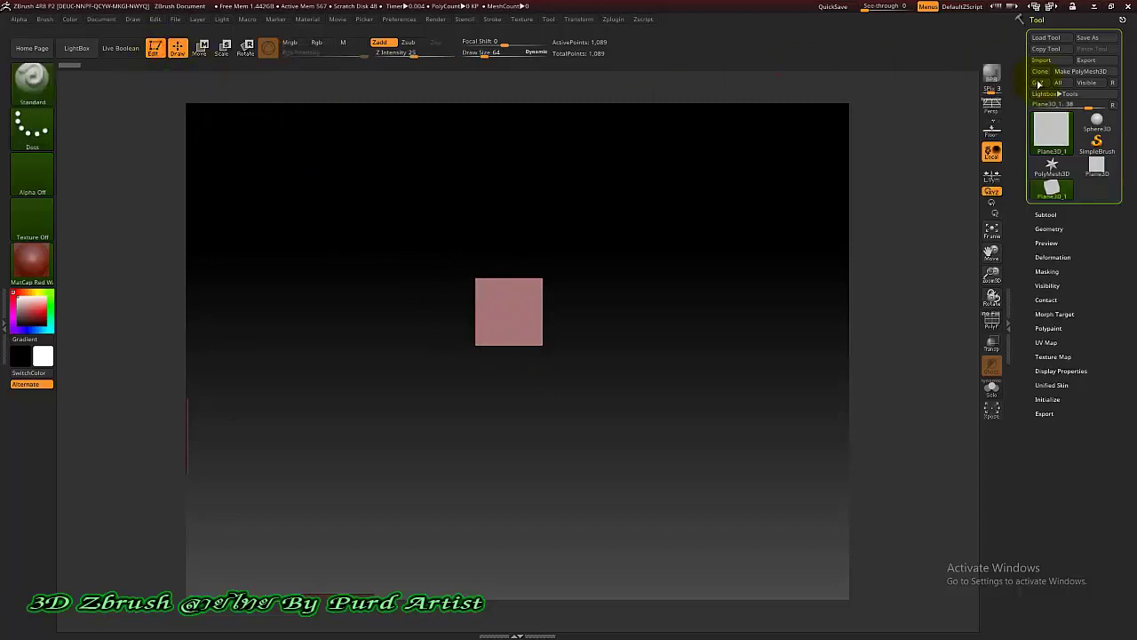
left_click(1080, 71)
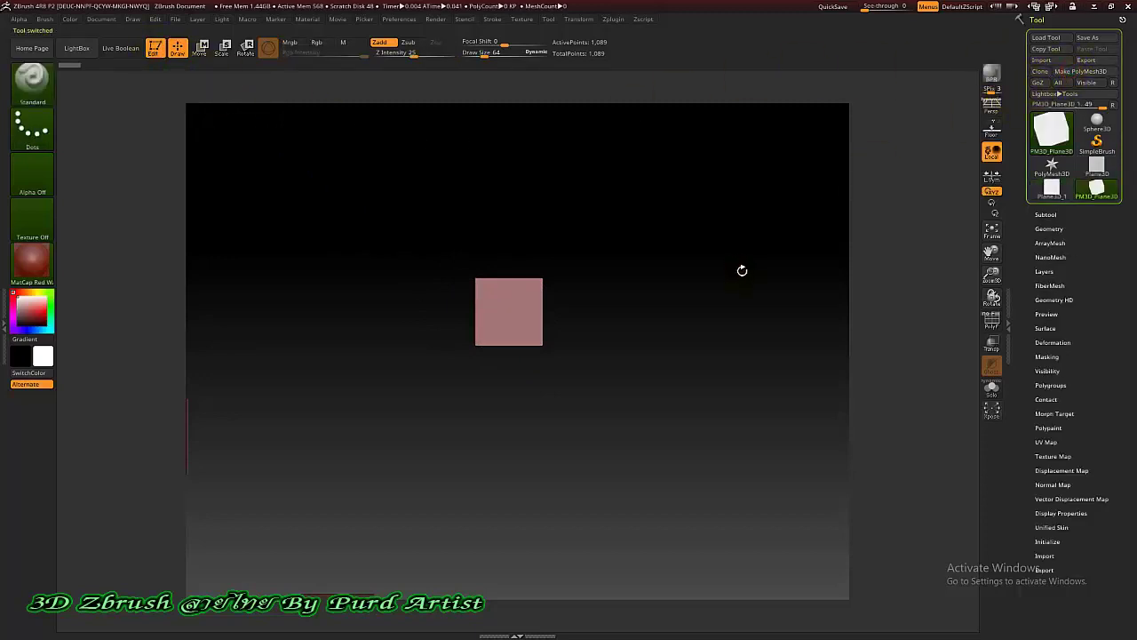
key("f")
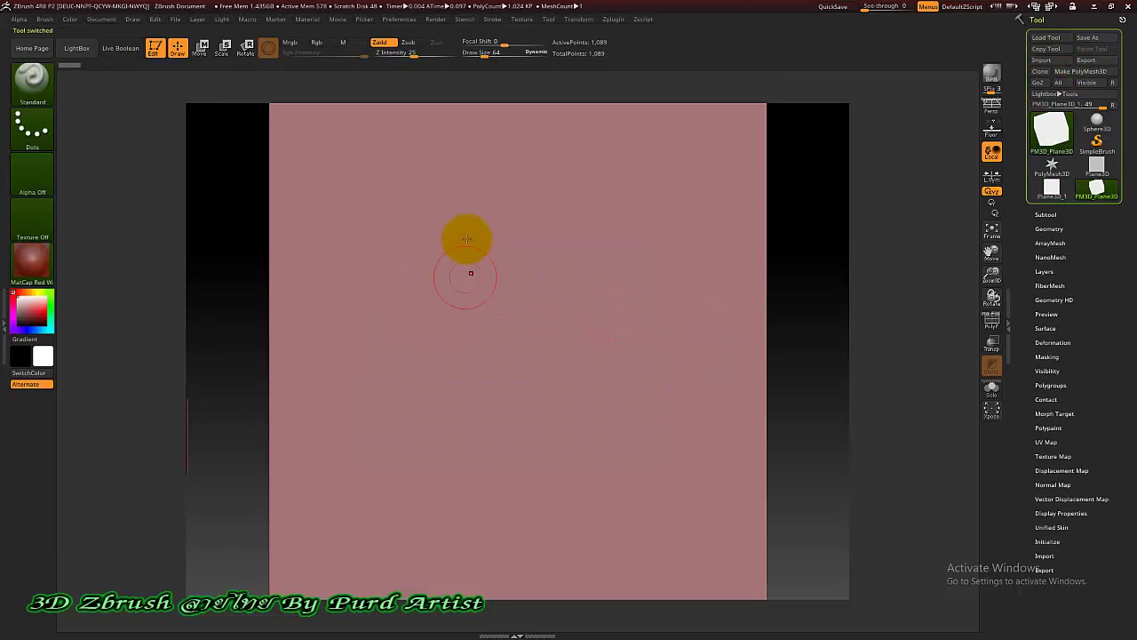
Turn on the floor grid and load the Thai crown photo as the Front-Back Map1 reference image.
left_click(991, 131)
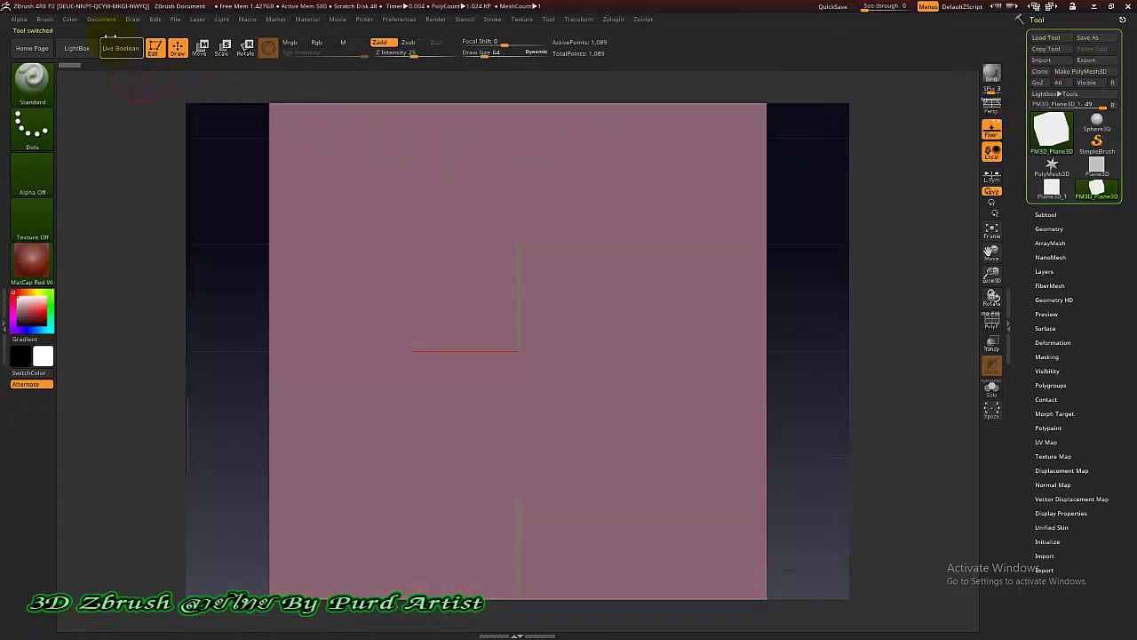
left_click(133, 19)
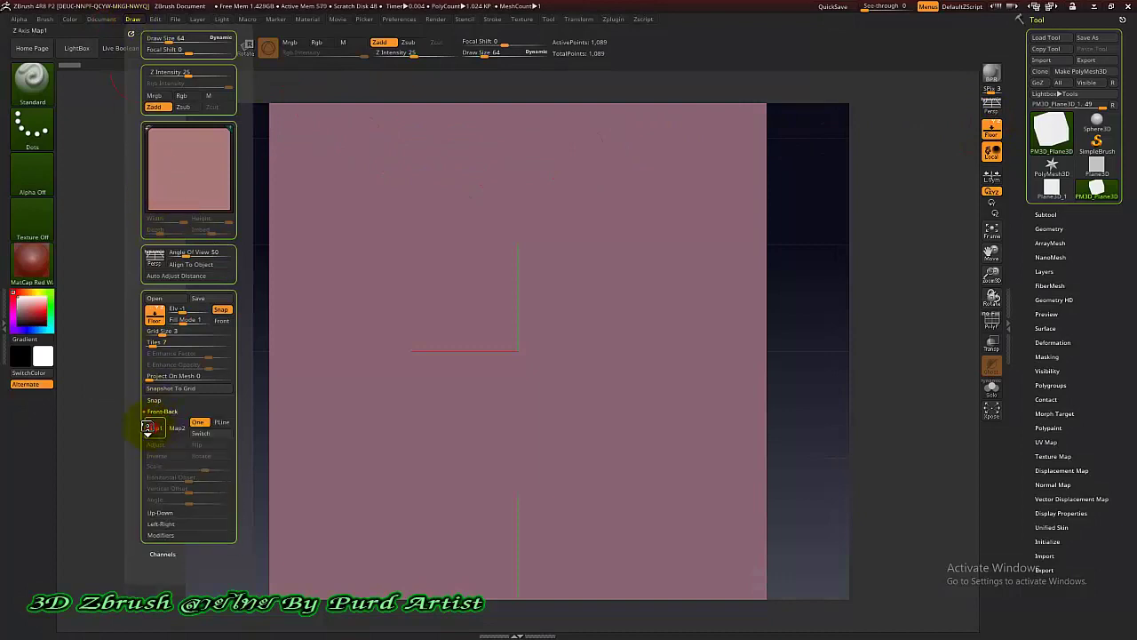
left_click(151, 425)
left_click(181, 552)
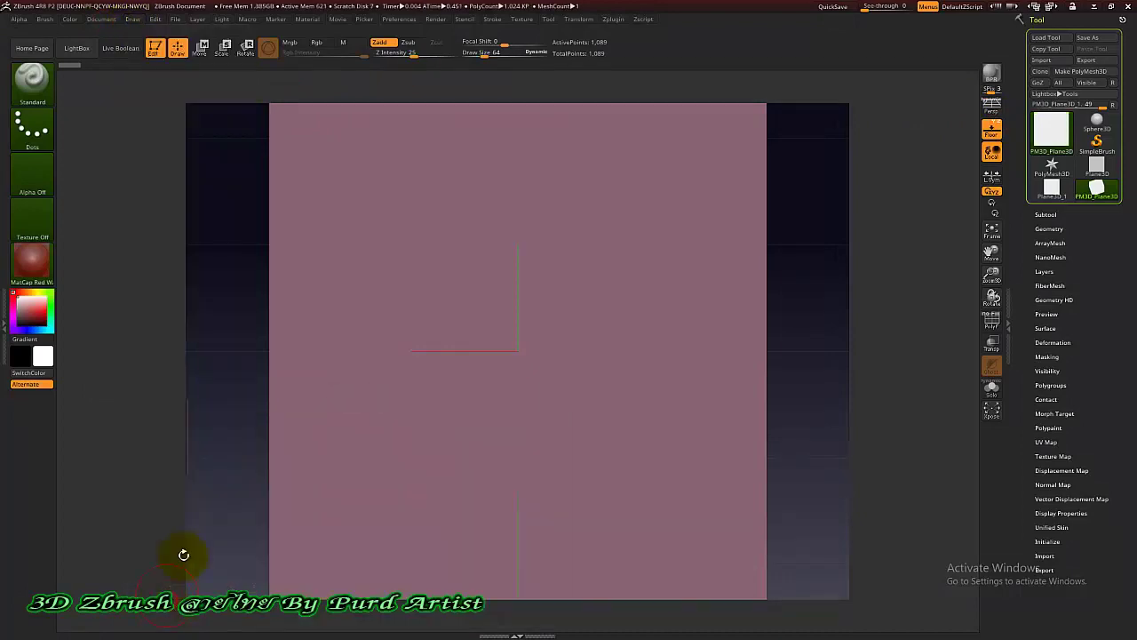
left_click(132, 19)
left_click(153, 426)
left_click(174, 609)
double_click(139, 195)
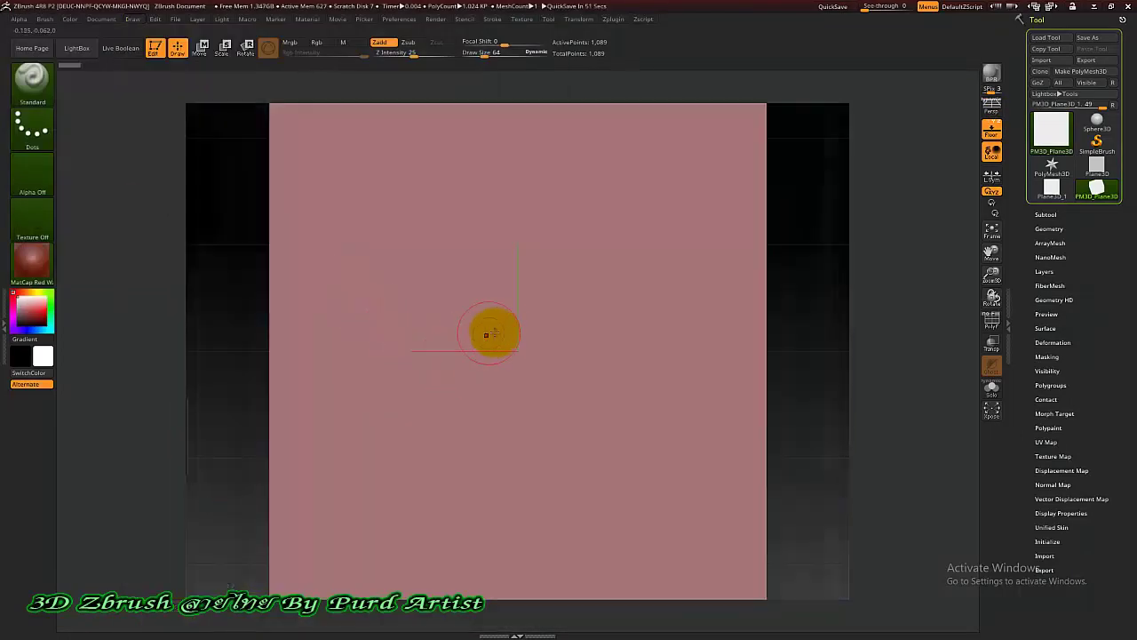
right_click_drag(509, 372, 480, 383, "ctrl")
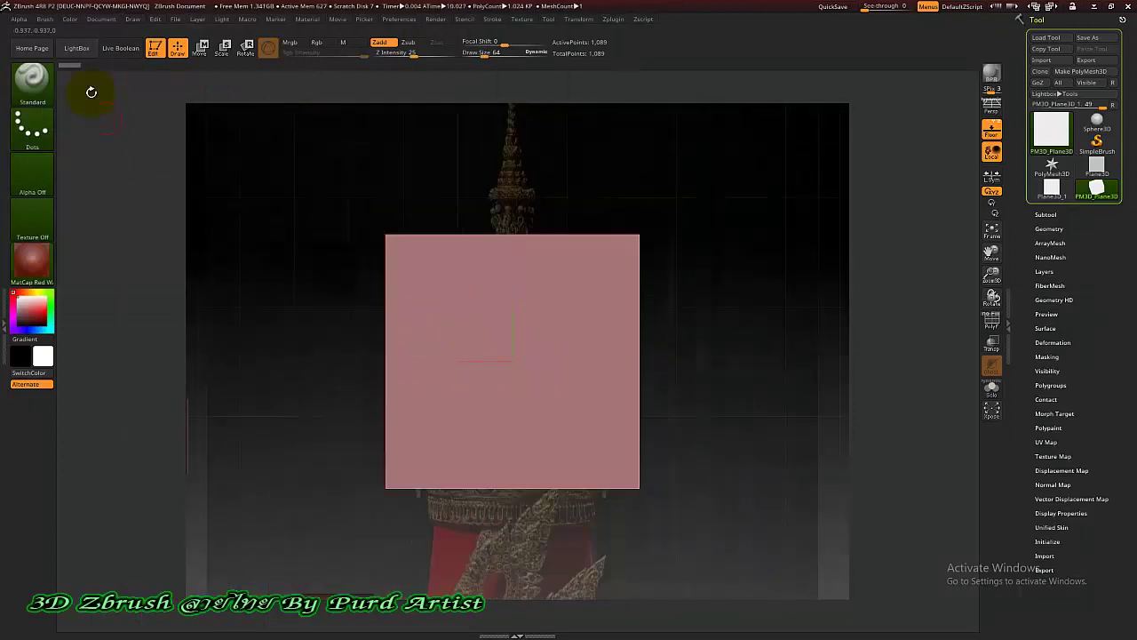
Display the reference image in front of the model and shift it vertically until the hooked ornament below the crown overlays the plane.
left_click(132, 18)
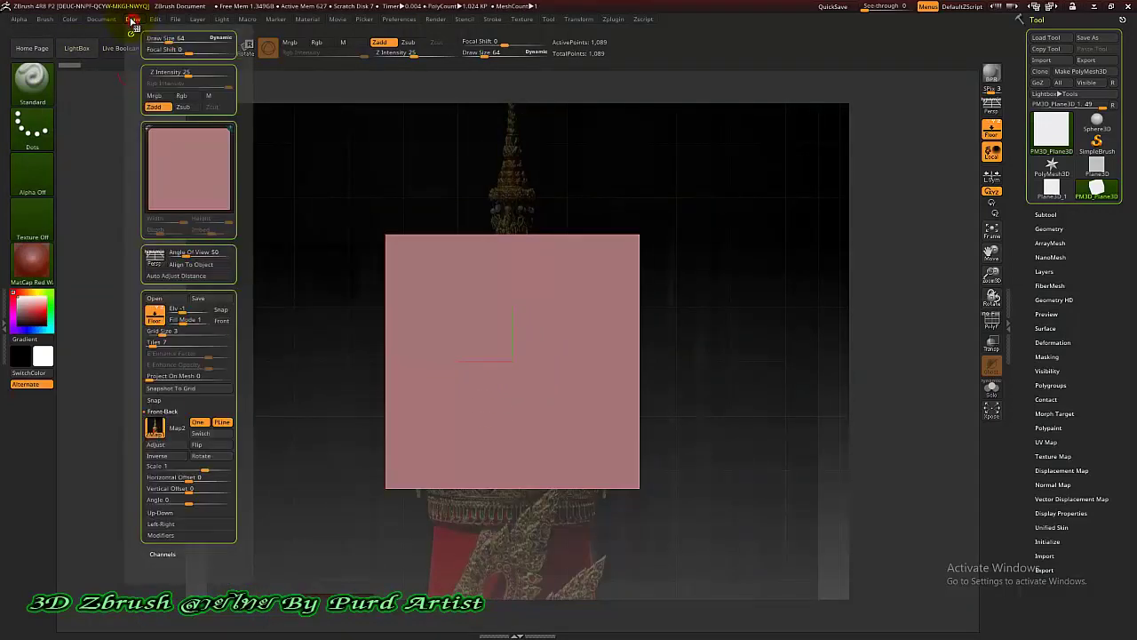
left_click(222, 320)
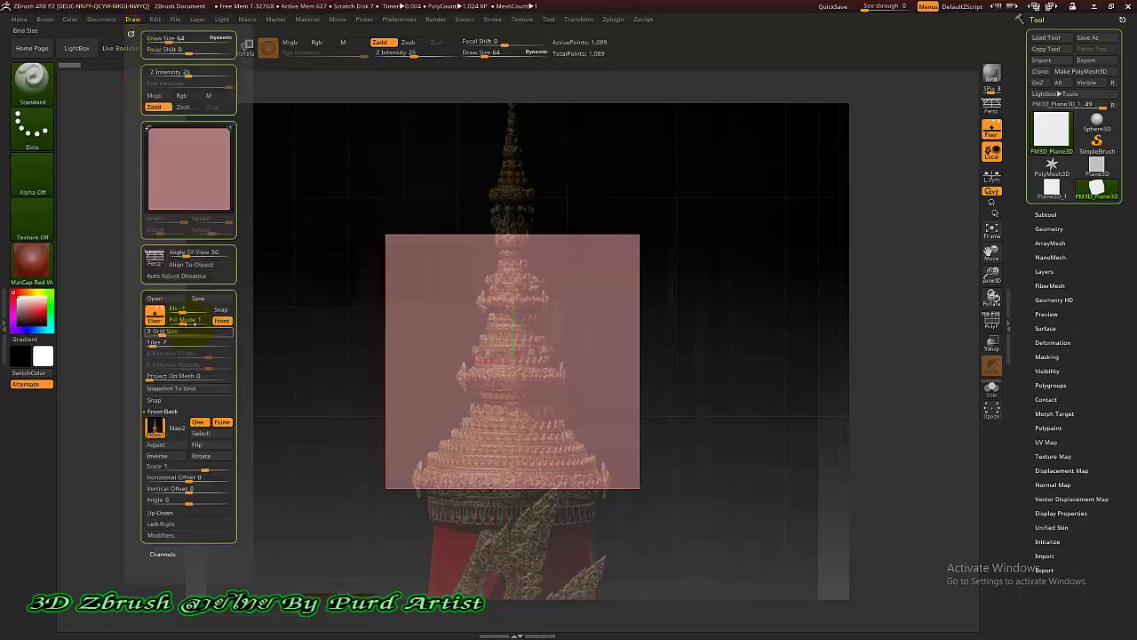
left_click(190, 480)
left_click_drag(190, 479, 160, 490)
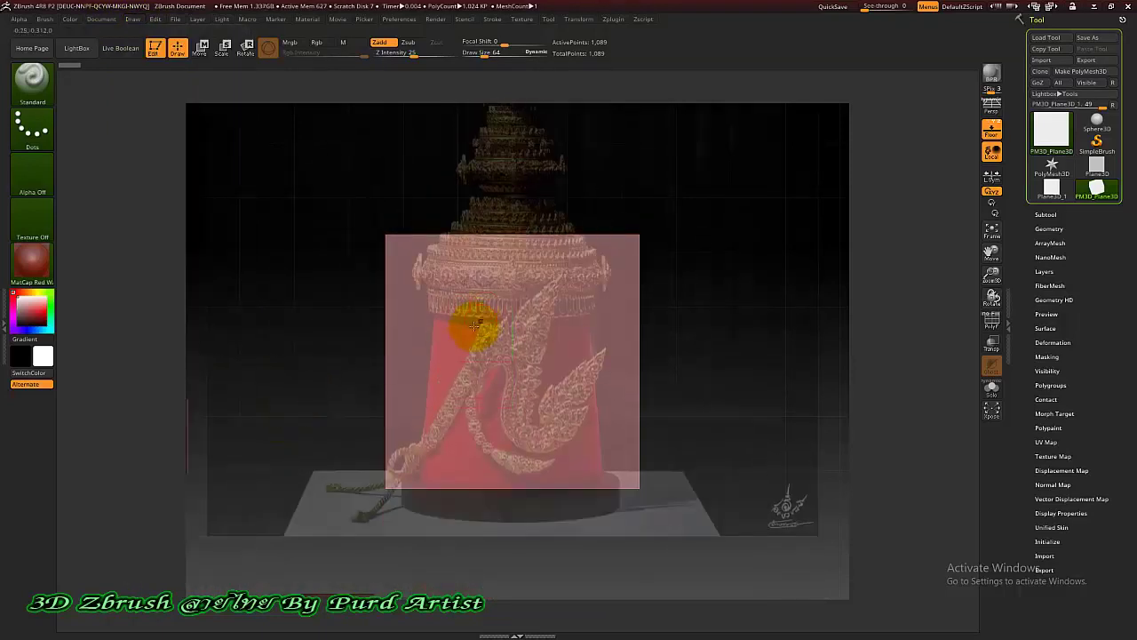
scroll(512, 385, "up", 5)
scroll(513, 387, "up", 2)
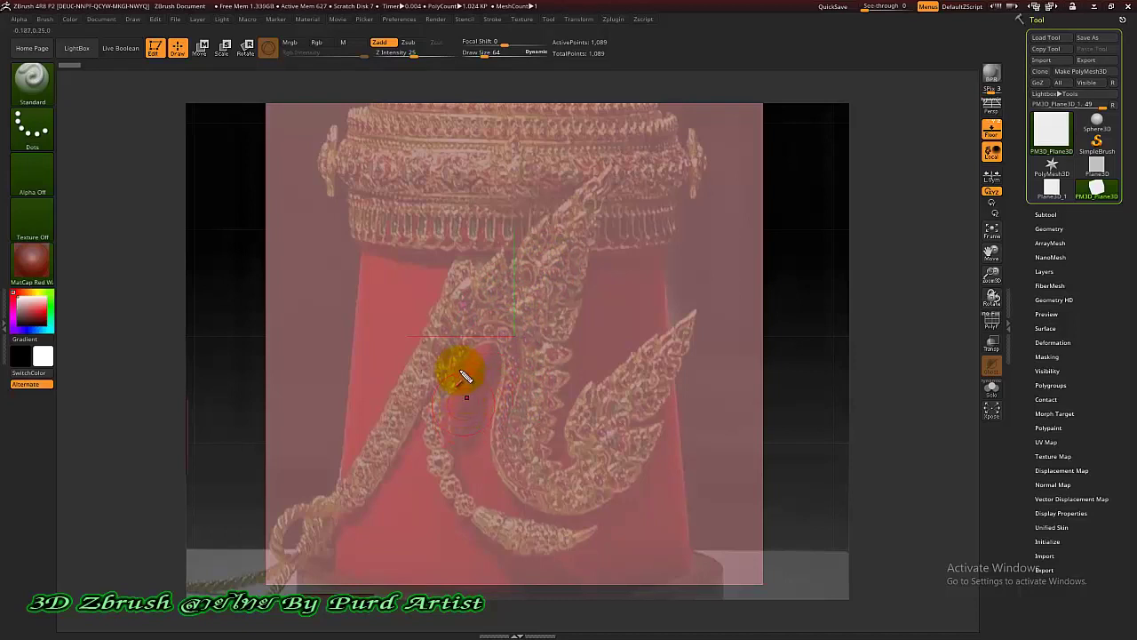
left_click_drag(366, 307, 375, 298)
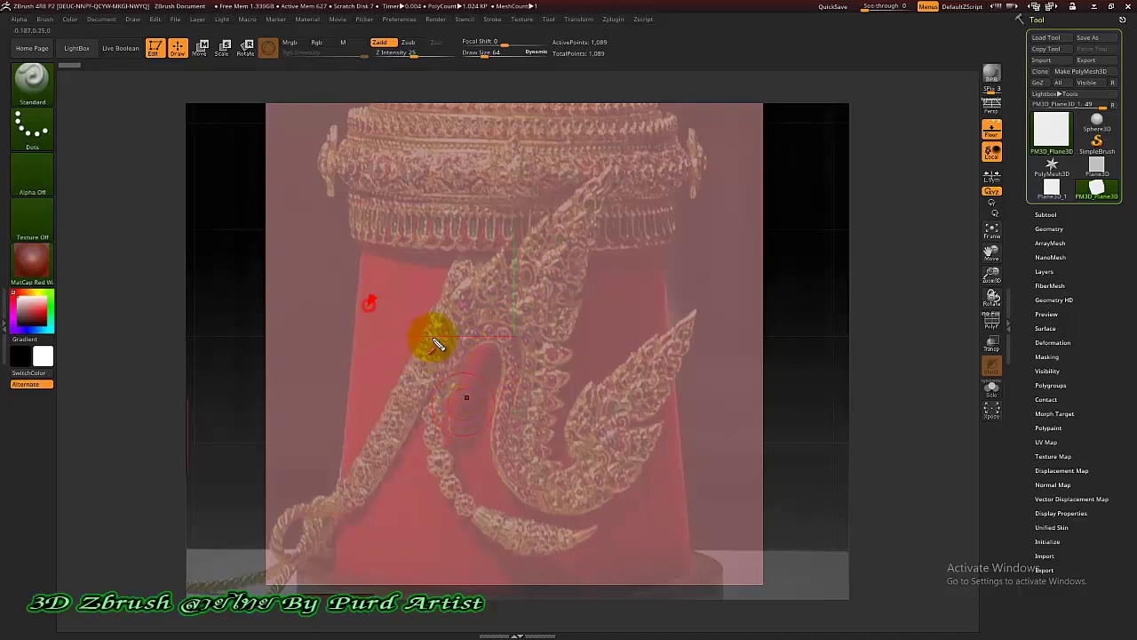
mouse_move(437, 345)
left_mouse_down()
mouse_move(454, 353)
mouse_move(457, 330)
mouse_move(522, 346)
mouse_move(507, 436)
mouse_move(552, 489)
left_mouse_up()
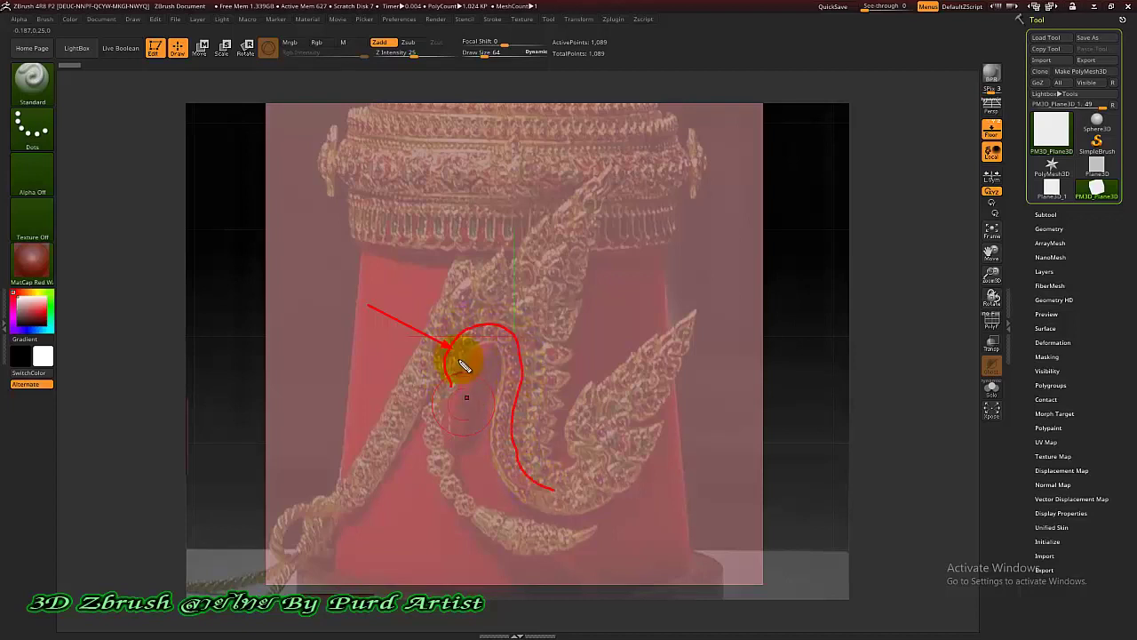
mouse_move(455, 384)
left_mouse_down()
mouse_move(482, 332)
mouse_move(497, 437)
mouse_move(540, 497)
mouse_move(564, 494)
left_mouse_up()
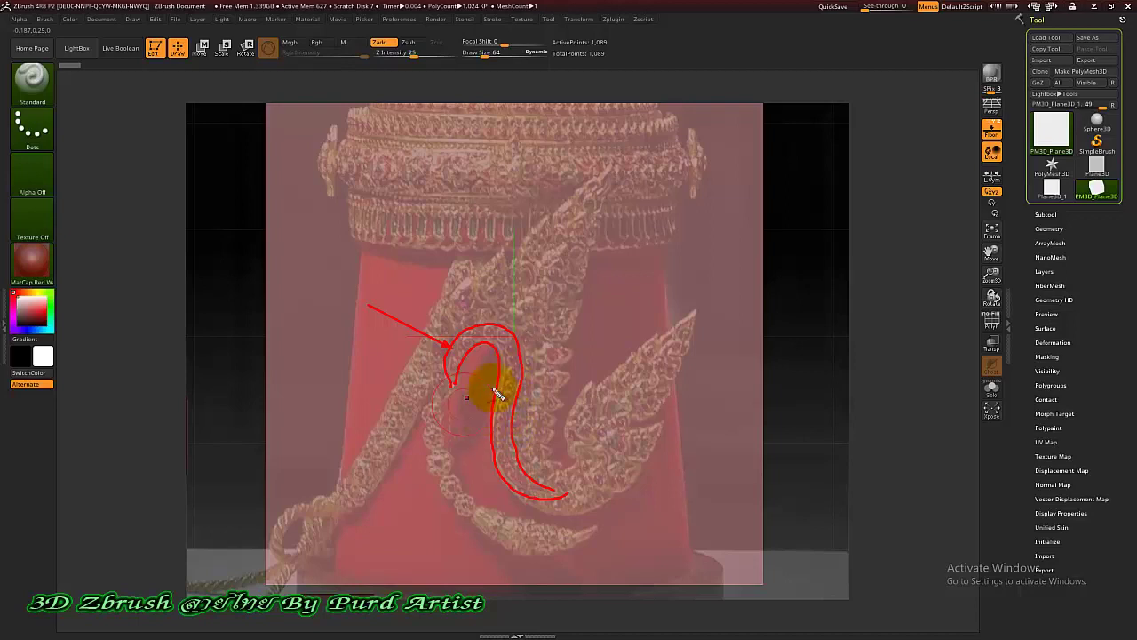
key("Escape")
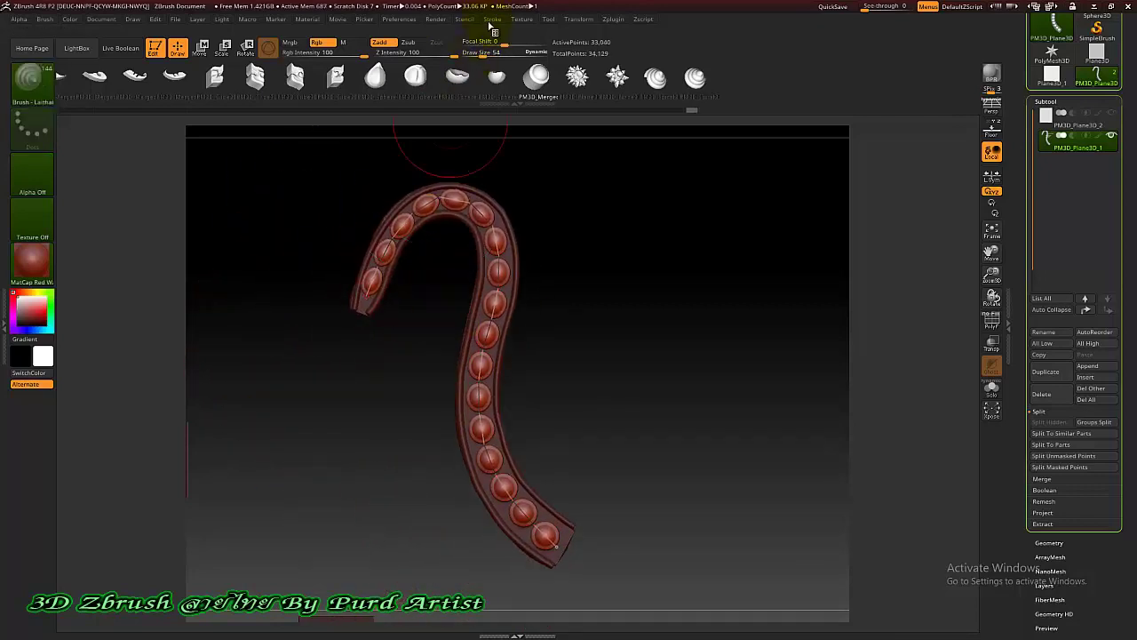
Flip the curve falloff graph horizontally in the curve modifiers for the beaded strip's brush stroke.
left_click(492, 19)
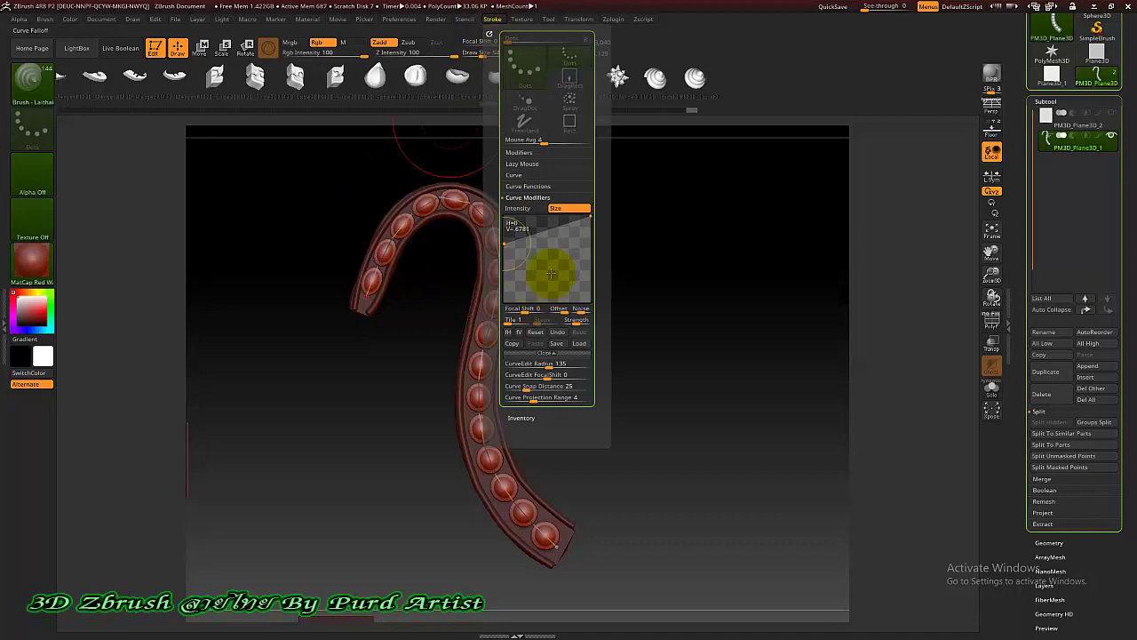
left_click(508, 334)
left_click(287, 332)
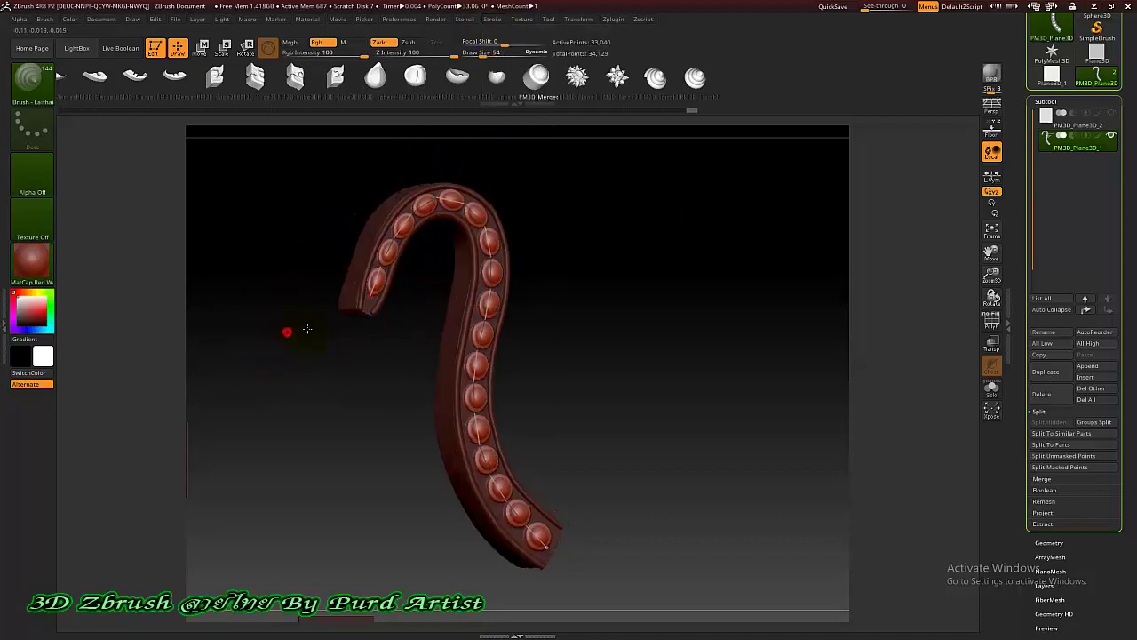
left_click_drag(306, 329, 261, 308)
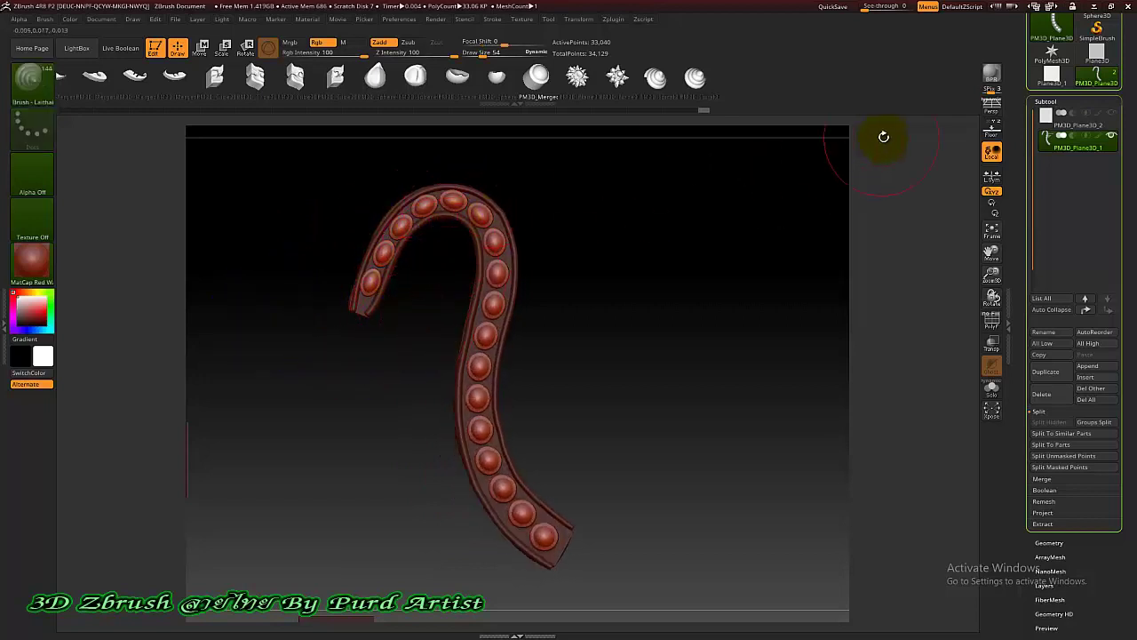
Turn the floor reference image back on, then make the PM3D_Plane3D_2 subtool visible and select it.
left_click(991, 129)
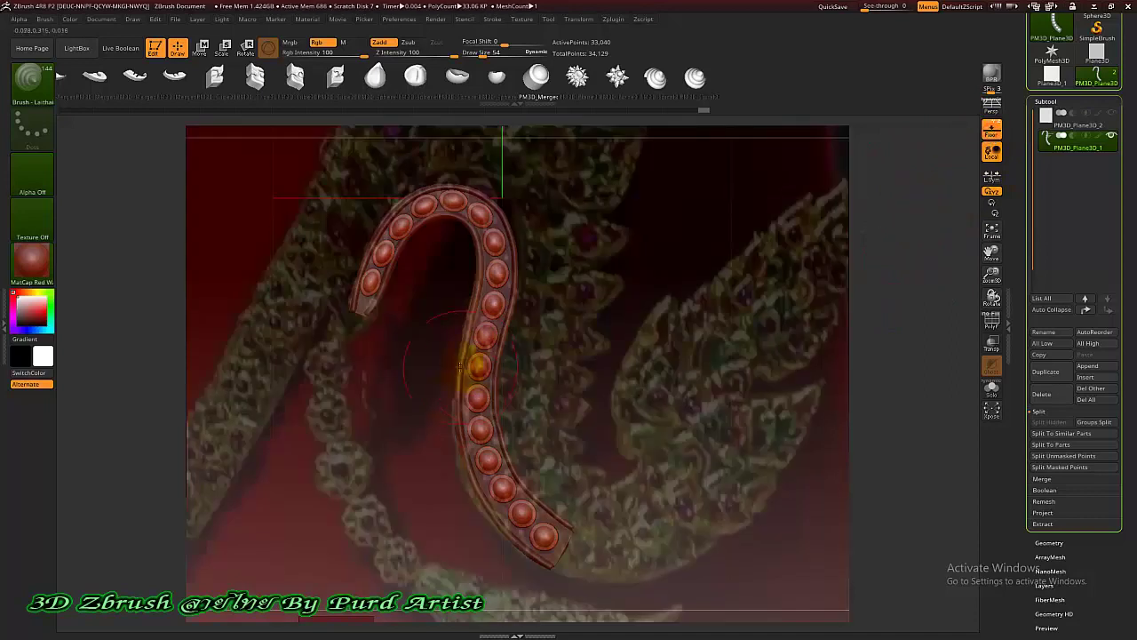
right_click_drag(471, 427, 494, 324, "ctrl")
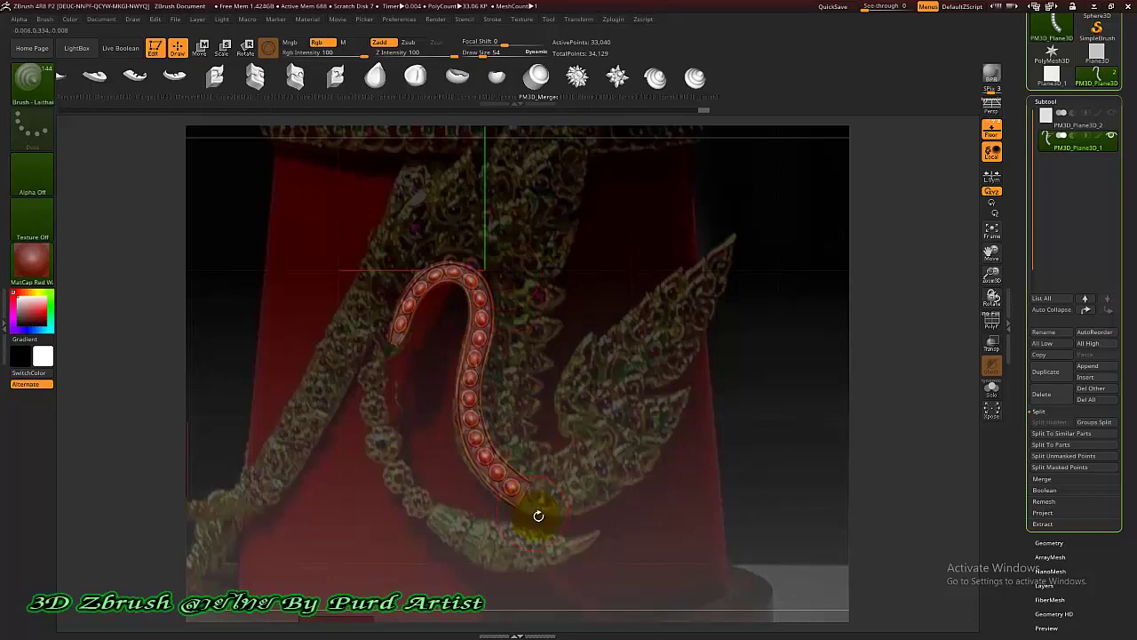
right_click_drag(538, 515, 575, 422, "ctrl")
left_click_drag(552, 435, 550, 408)
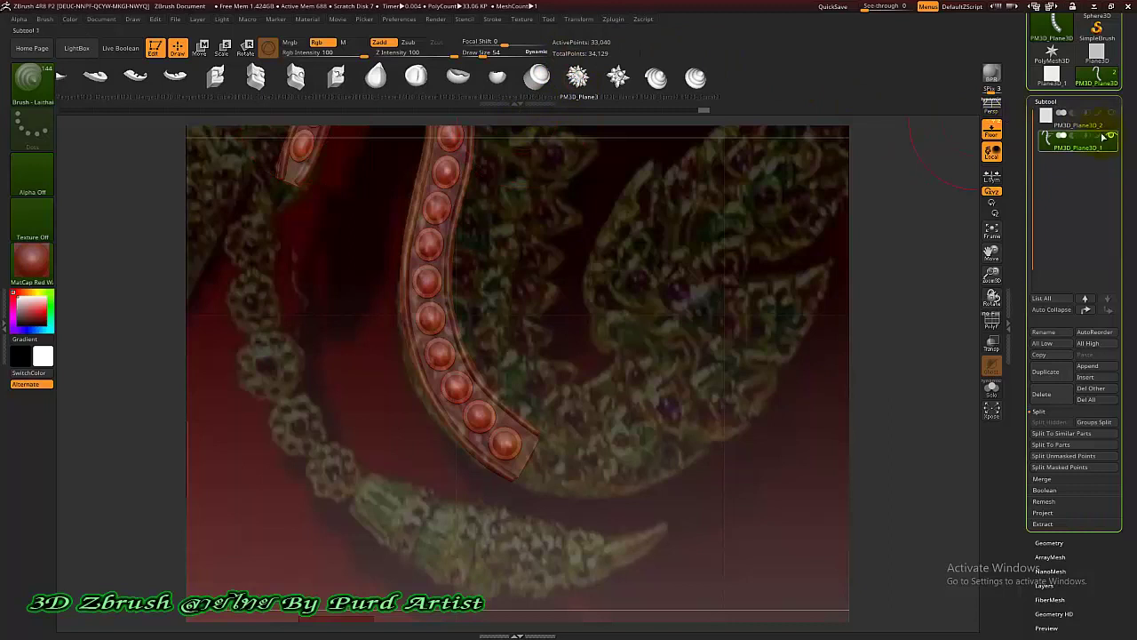
mouse_move(1115, 116)
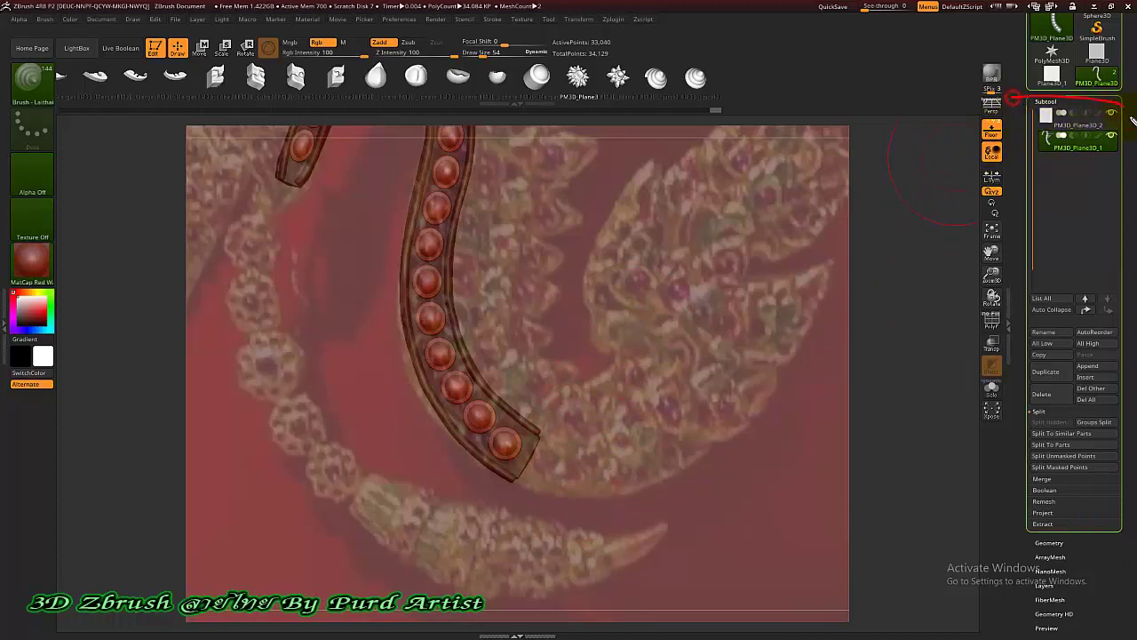
left_click(1061, 125)
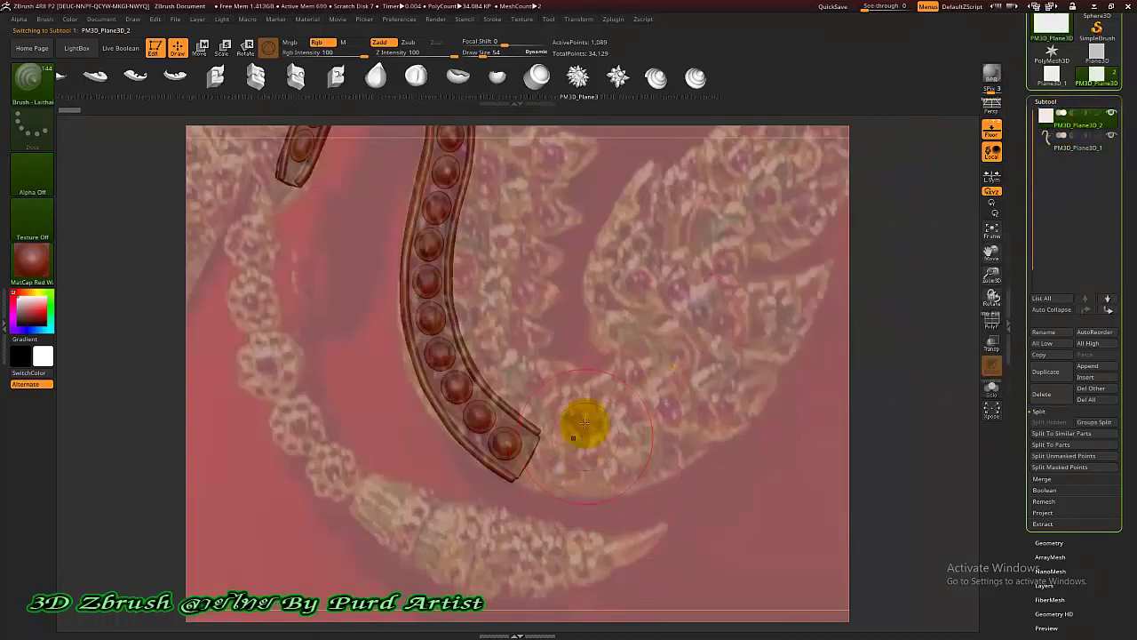
Insert the star-shaped ornament mesh over the lower end of the beaded strip.
left_click(490, 19)
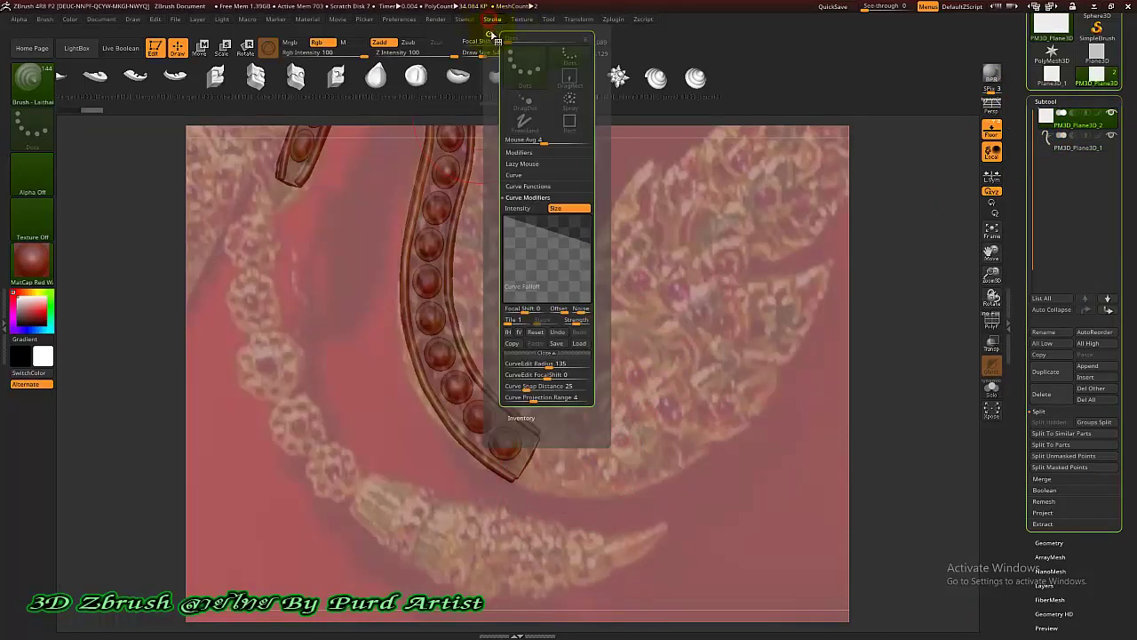
left_click(514, 176)
left_click(517, 188)
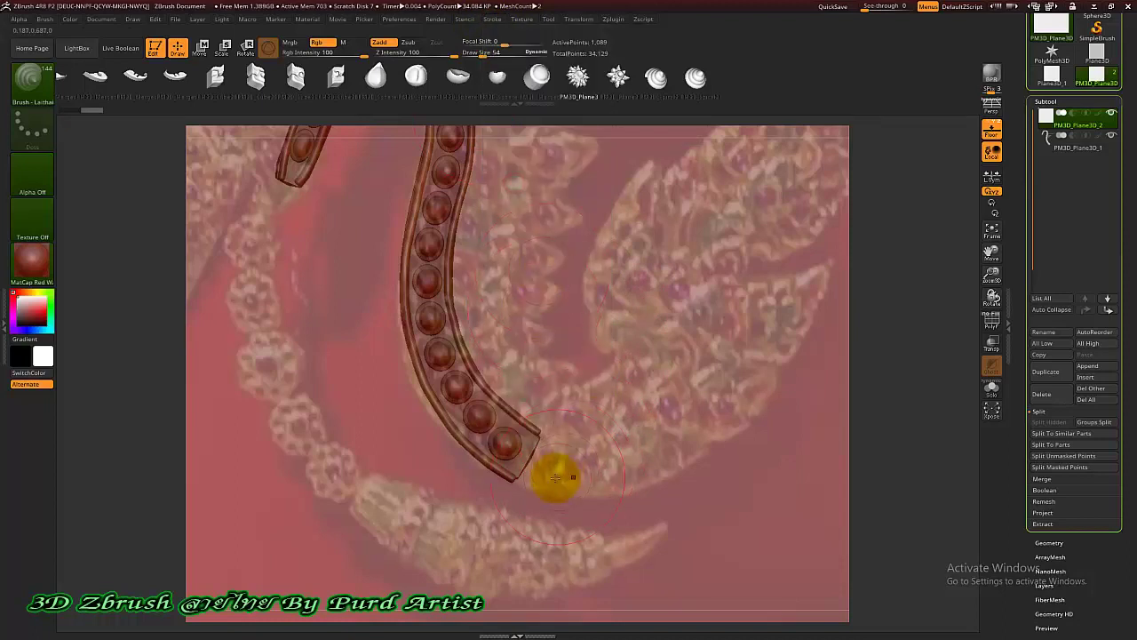
left_click_drag(550, 464, 494, 487)
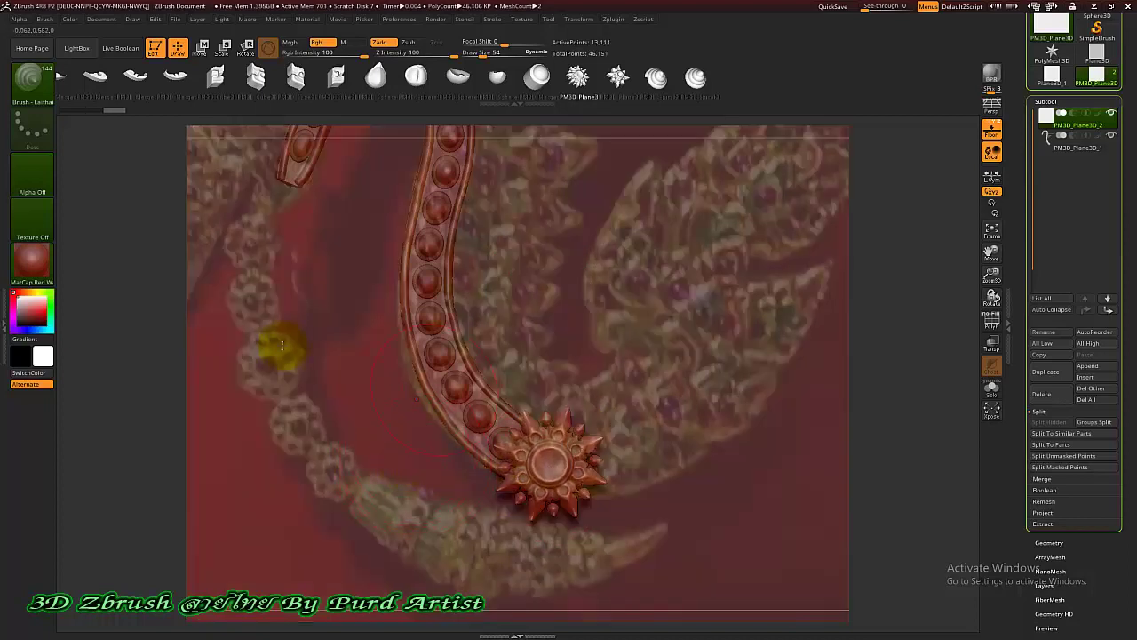
Choose a block-shaped insert mesh for the outer border around the beaded strip's hooked upper end.
mouse_move(150, 333)
left_mouse_down()
mouse_move(168, 332)
mouse_move(172, 351)
mouse_move(147, 343)
mouse_move(160, 348)
left_mouse_up()
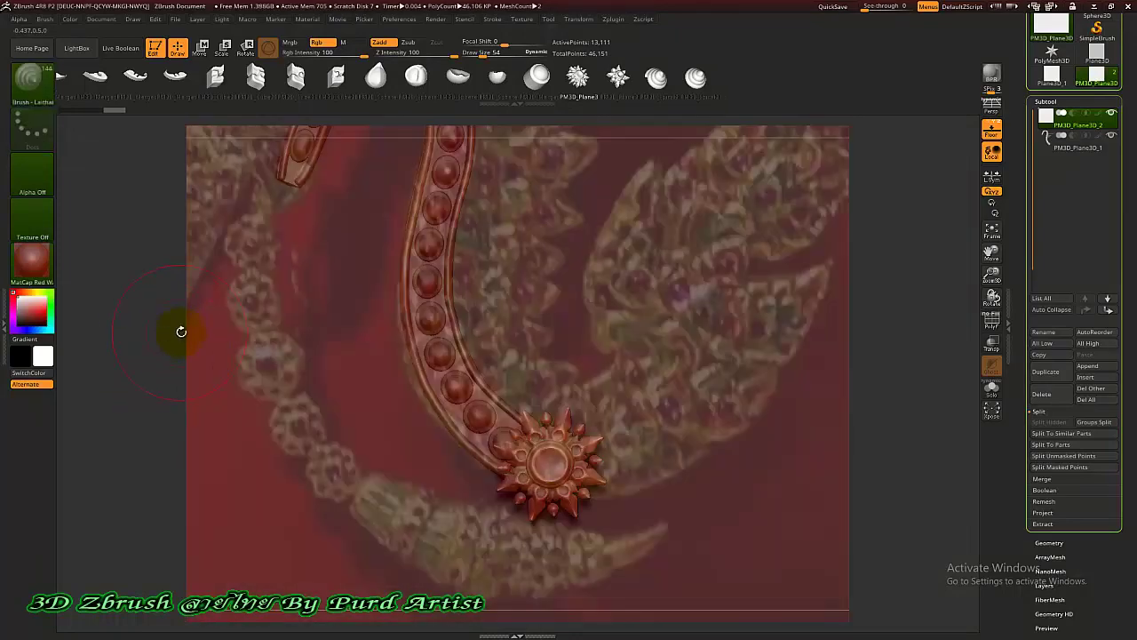
left_click_drag(136, 395, 163, 428)
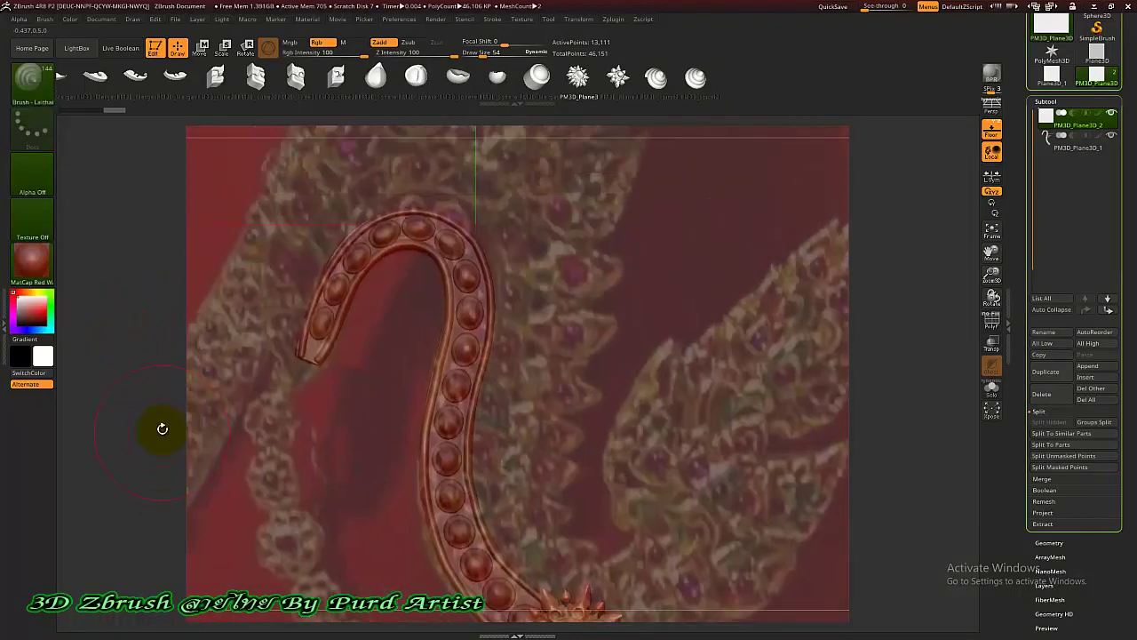
left_click_drag(140, 368, 136, 407)
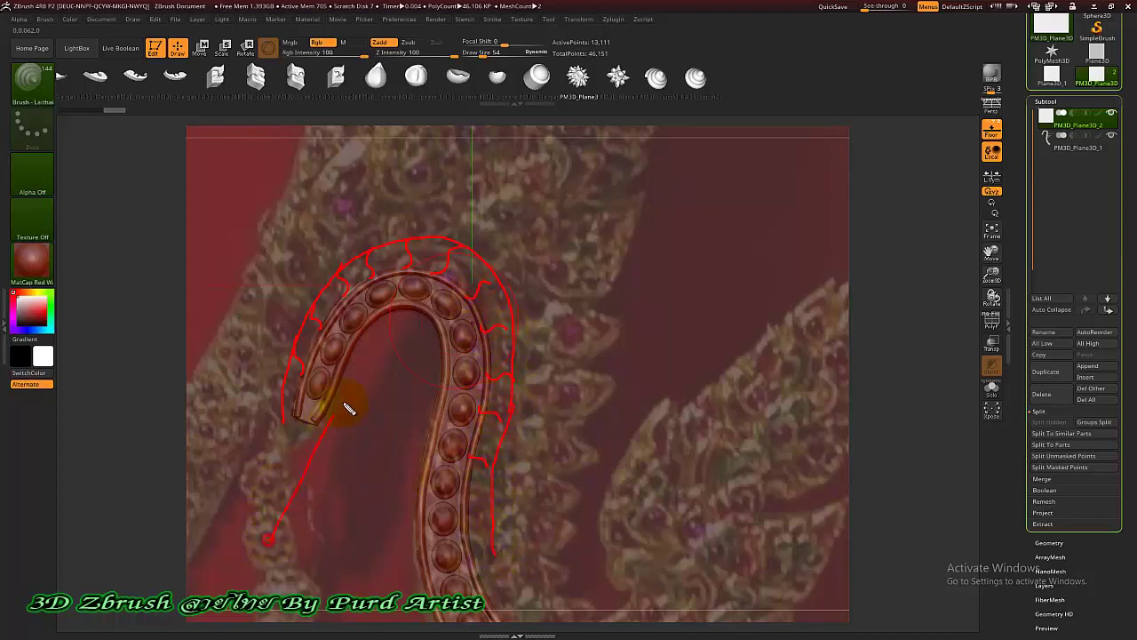
key("Escape")
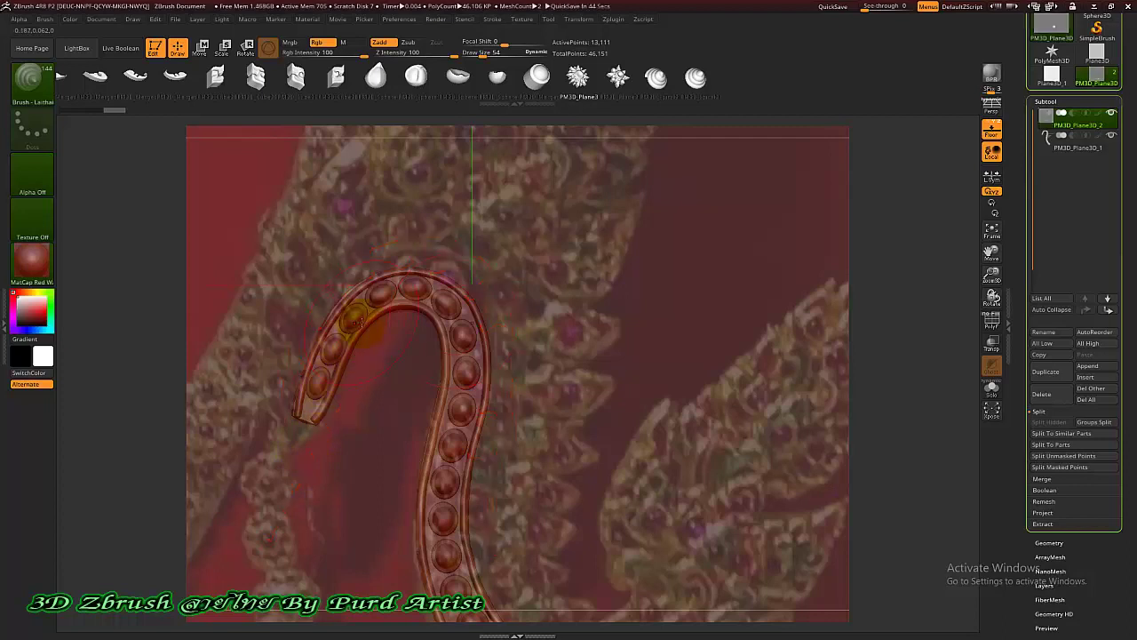
right_click_drag(157, 337, 188, 256, "alt")
left_click(256, 76)
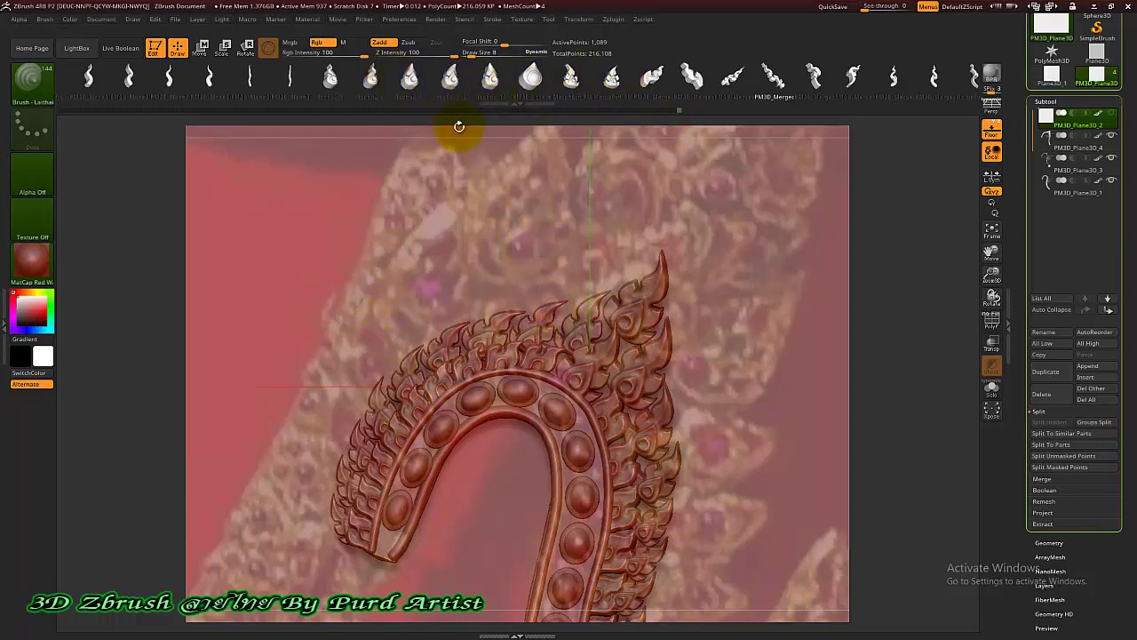
left_click(577, 84)
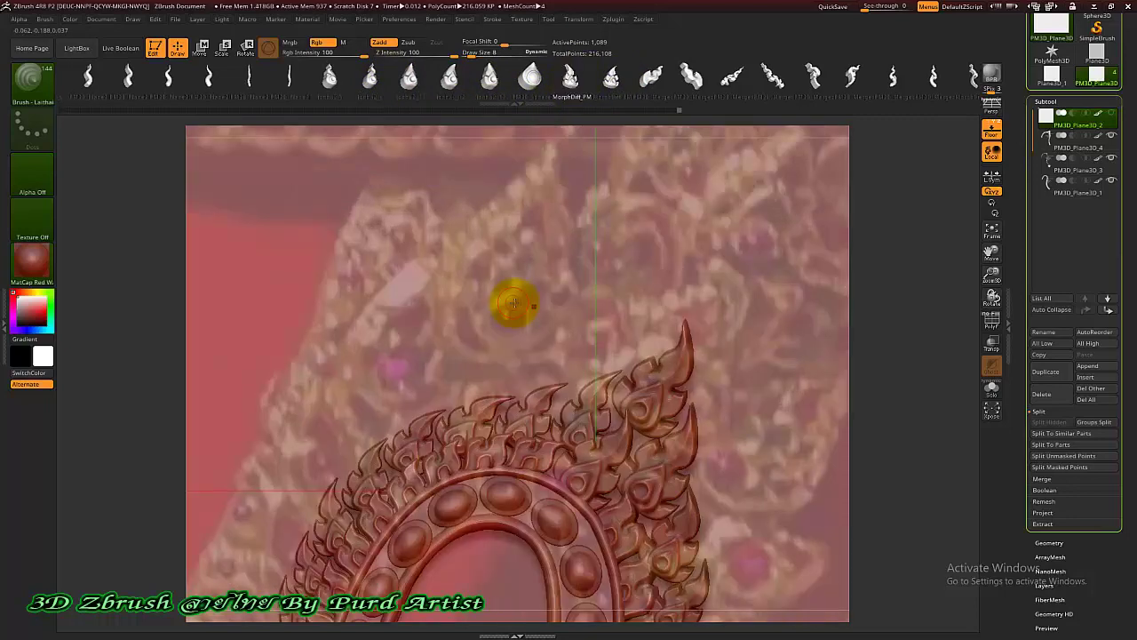
left_click_drag(513, 302, 498, 340)
key("ctrl+z")
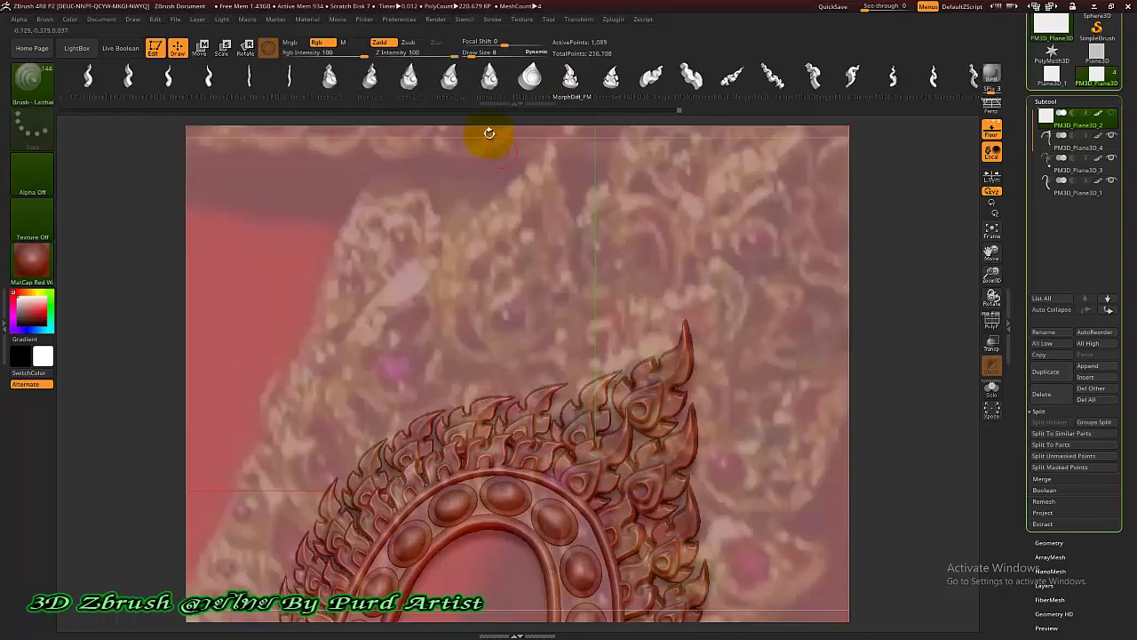
Insert the tiered flame-shaped mesh on the plane just above the crest of the hooked flame border.
left_click(607, 77)
left_click_drag(507, 312, 513, 384)
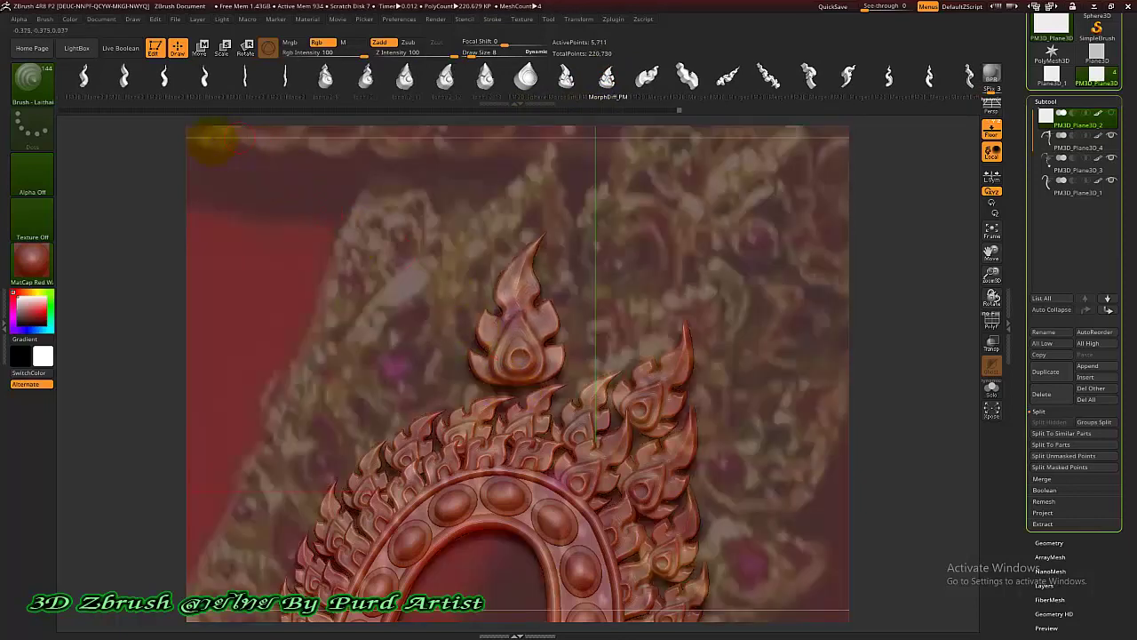
left_click_drag(129, 253, 155, 190)
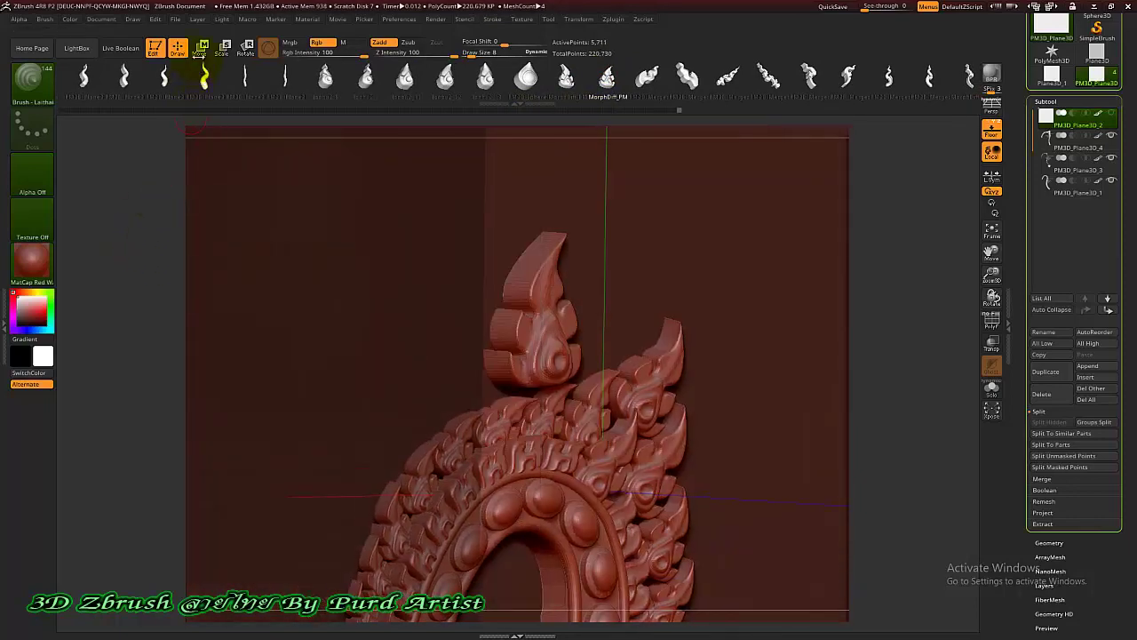
Duplicate the flame mesh upward as the motif's tip and shift the copy in depth so it sits behind the original.
key("w")
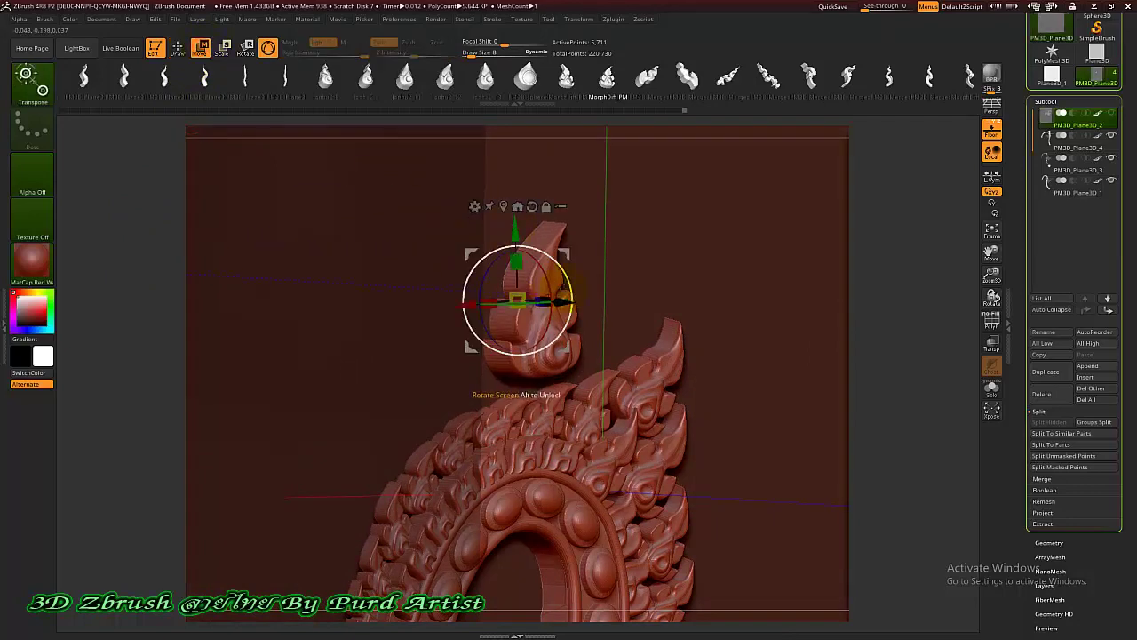
left_click_drag(212, 276, 145, 301, "shift")
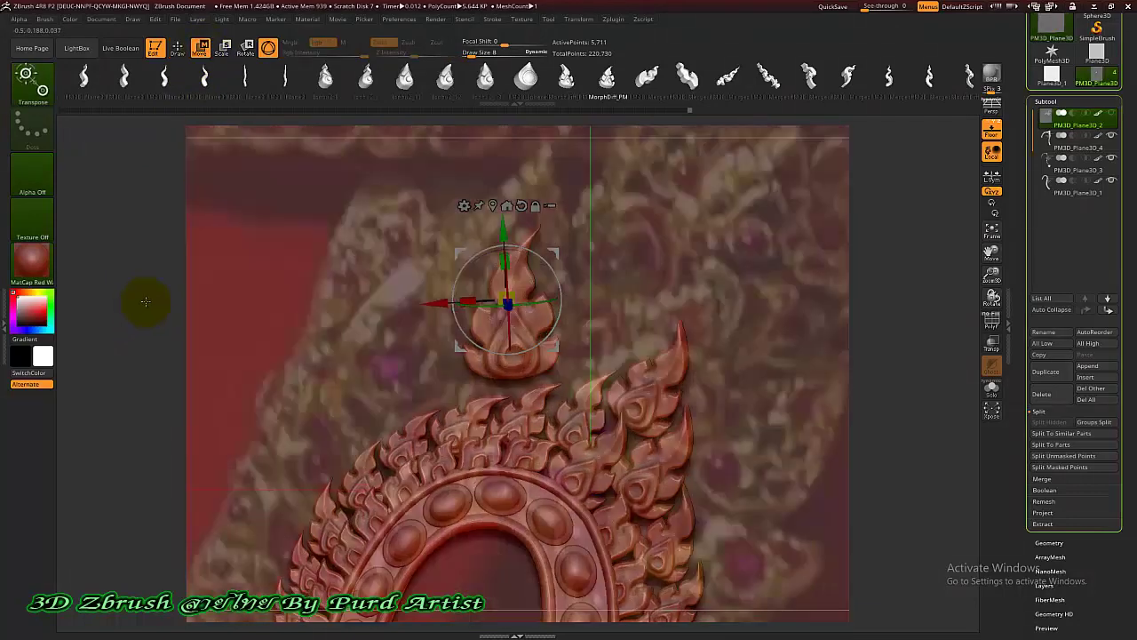
left_click_drag(134, 366, 122, 416, "alt")
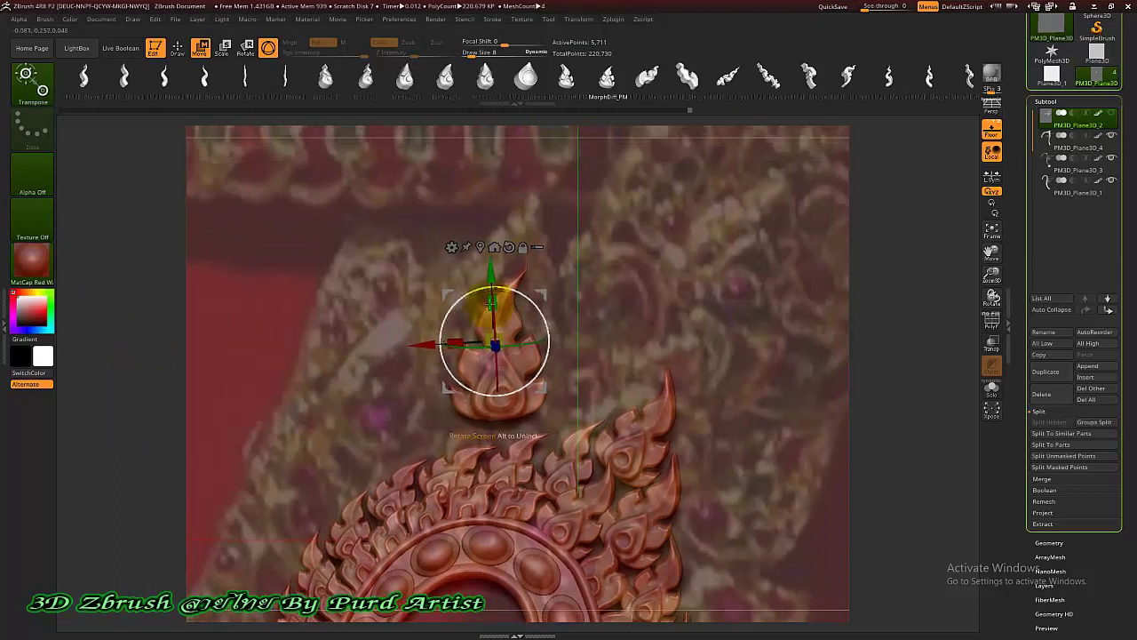
left_click_drag(490, 277, 507, 254, "ctrl")
left_click_drag(142, 313, 133, 315, "shift")
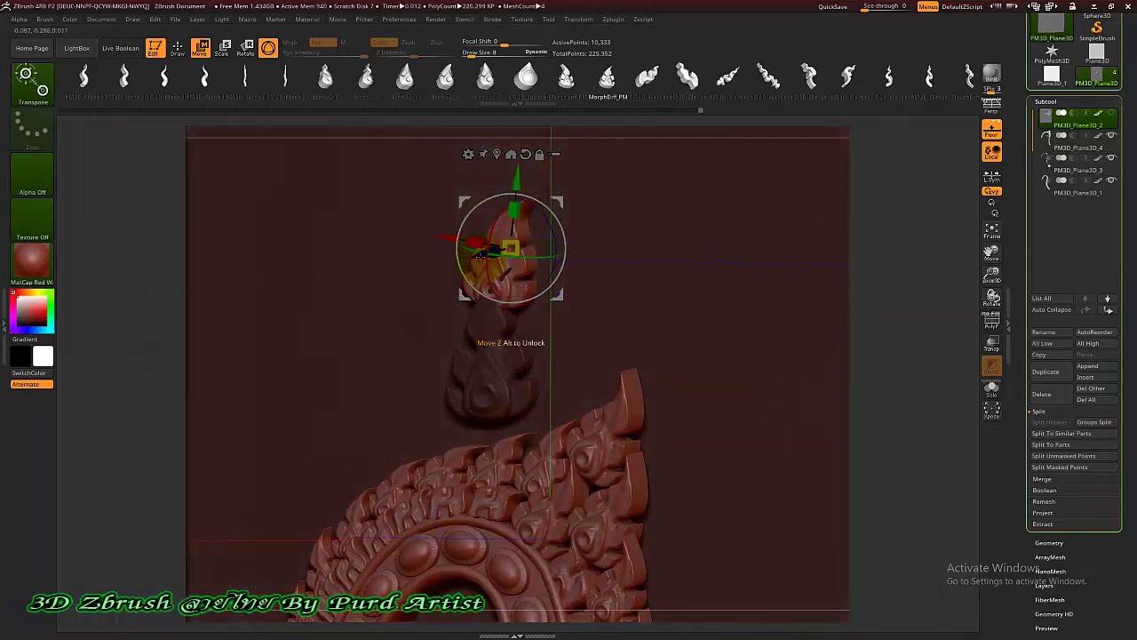
left_click_drag(484, 251, 495, 248)
left_click_drag(145, 311, 202, 277)
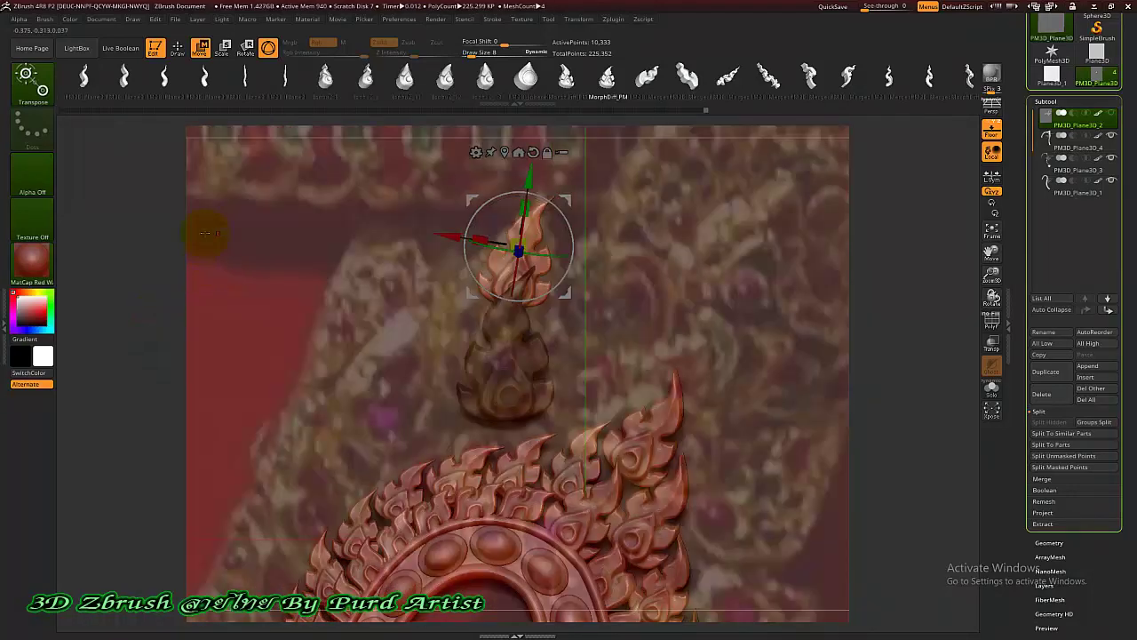
key("q")
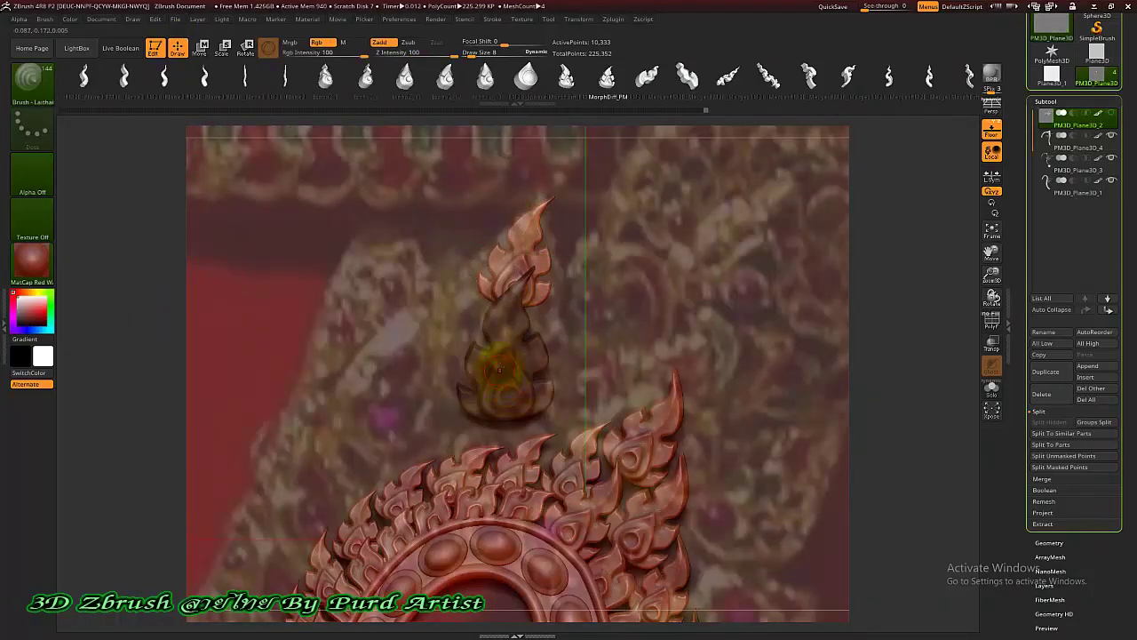
Insert three Jonhu2_12 bud meshes down the left edge of the flame motif, undoing the first trial placement.
right_click_drag(502, 334, 565, 339, "ctrl")
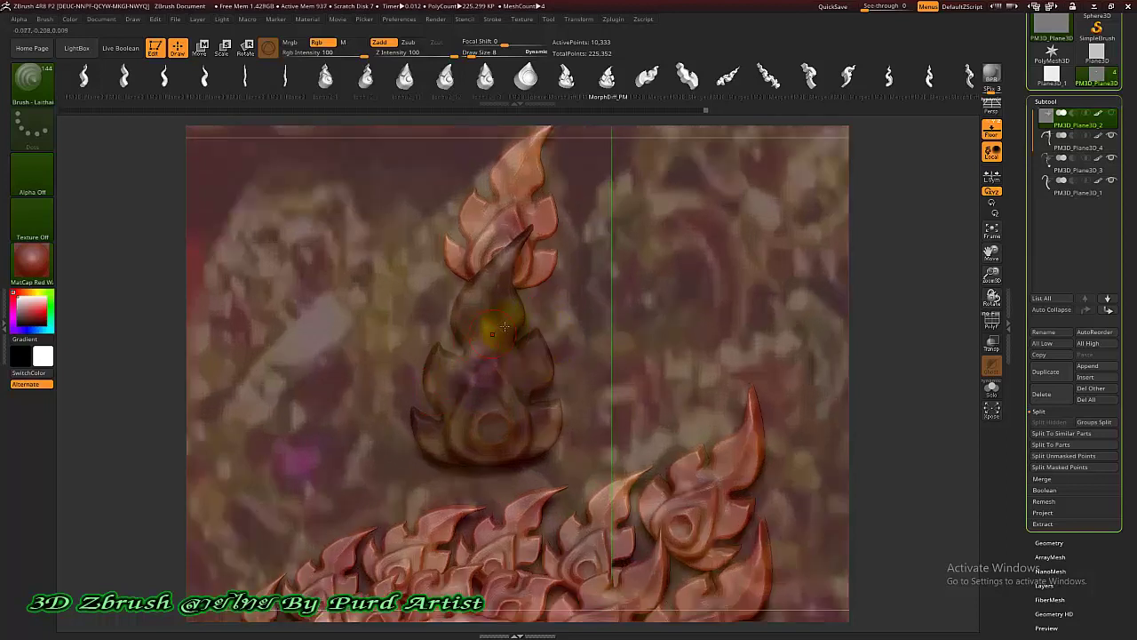
left_click(445, 84)
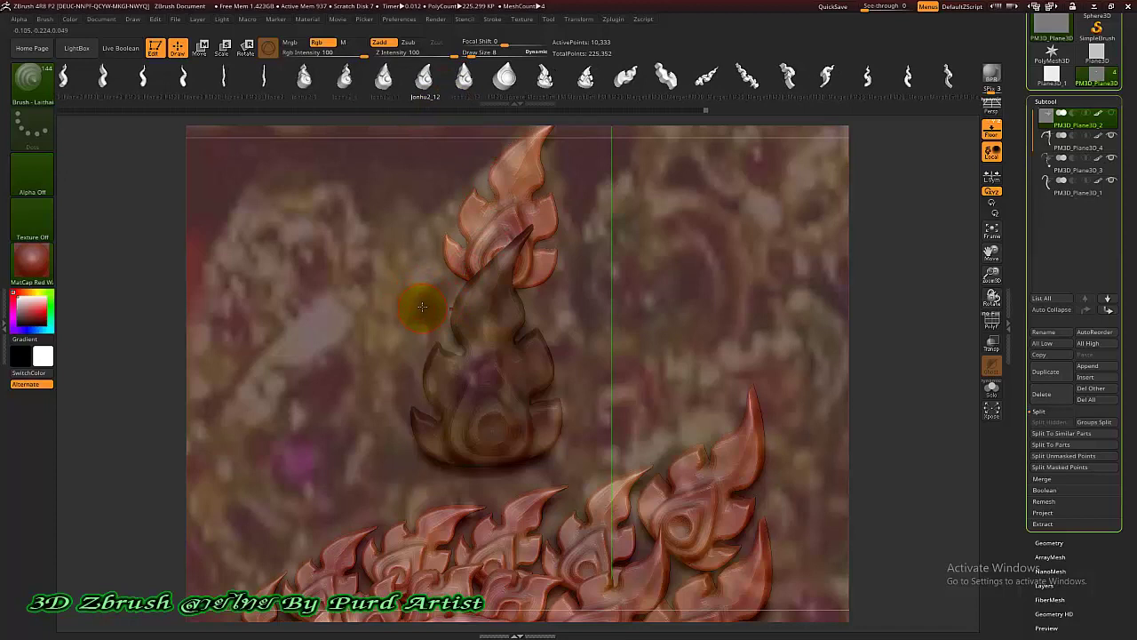
left_click_drag(421, 309, 434, 356)
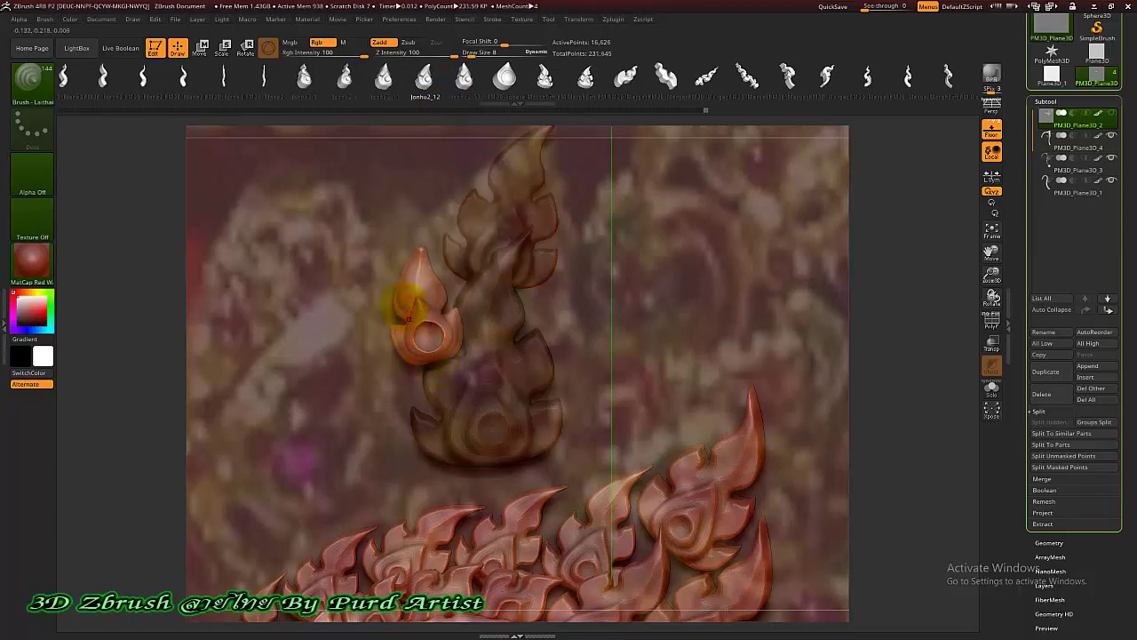
key("ctrl+z")
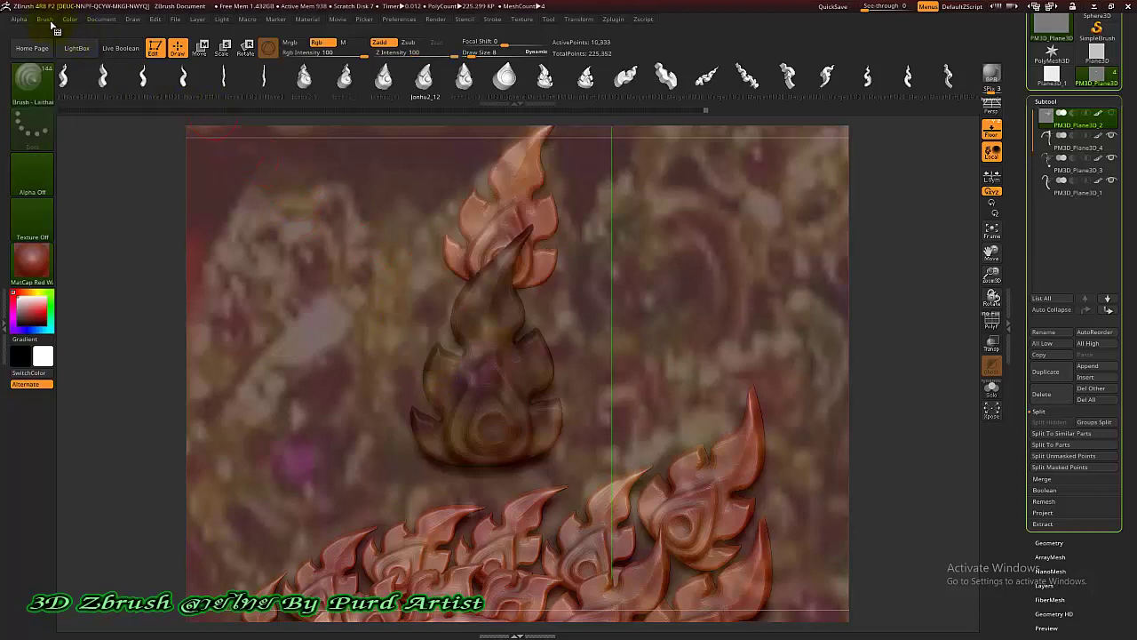
left_click(45, 19)
left_click_drag(78, 417, 78, 423)
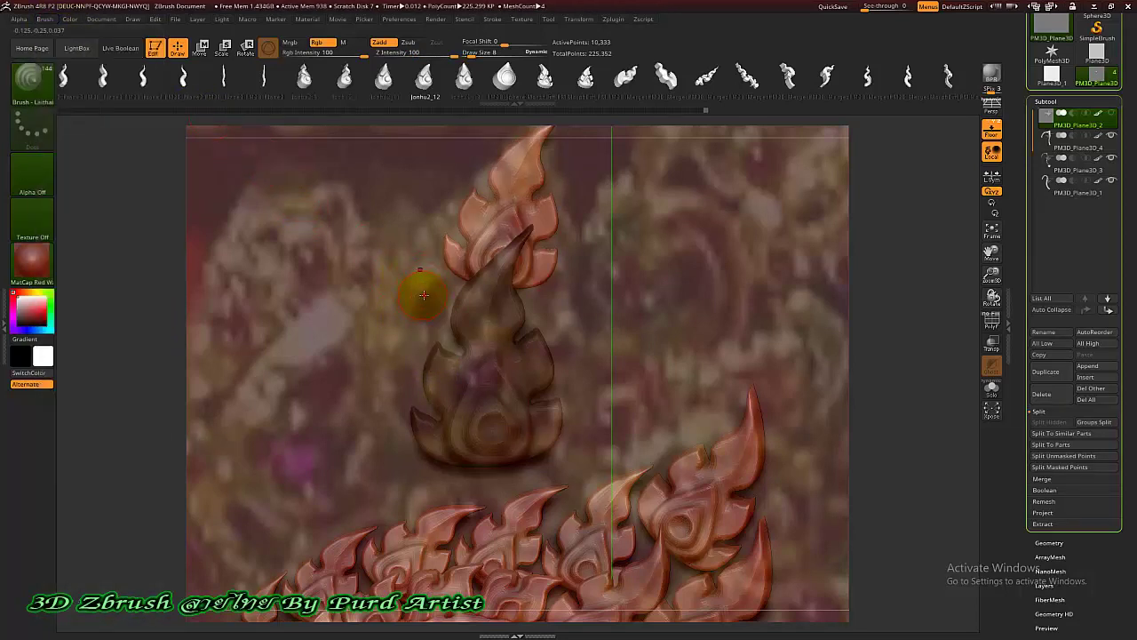
mouse_move(424, 294)
left_mouse_down()
mouse_move(418, 320)
mouse_move(442, 348)
left_mouse_up()
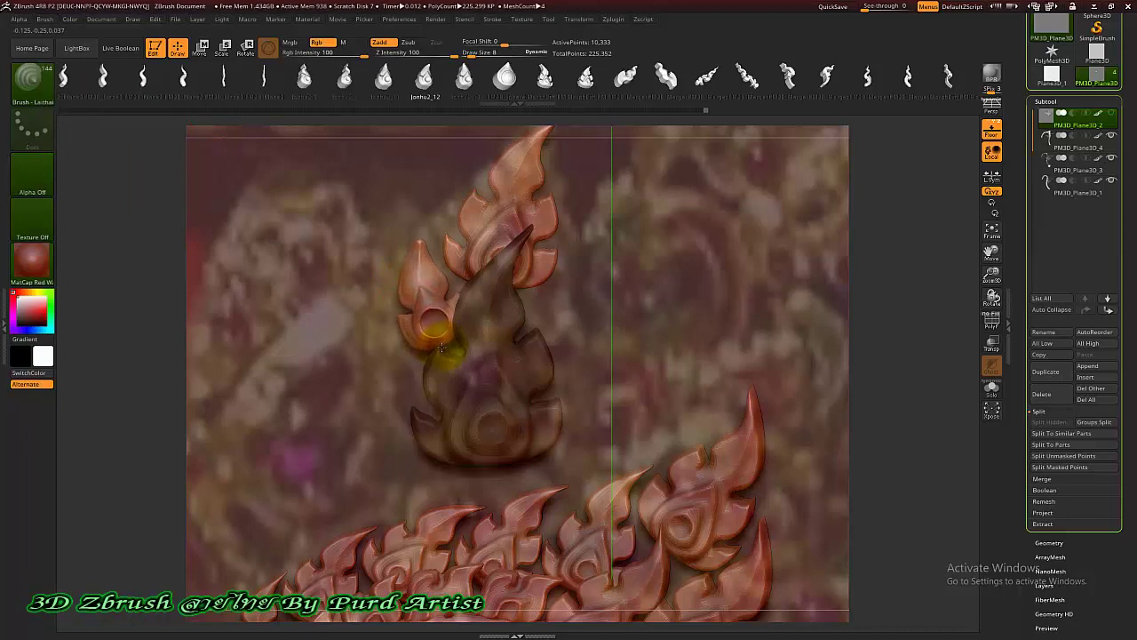
left_click_drag(406, 395, 440, 472)
Insert three Jonhu2_13 bud meshes down the right edge of the flame motif, opposite the existing buds.
left_click(462, 78)
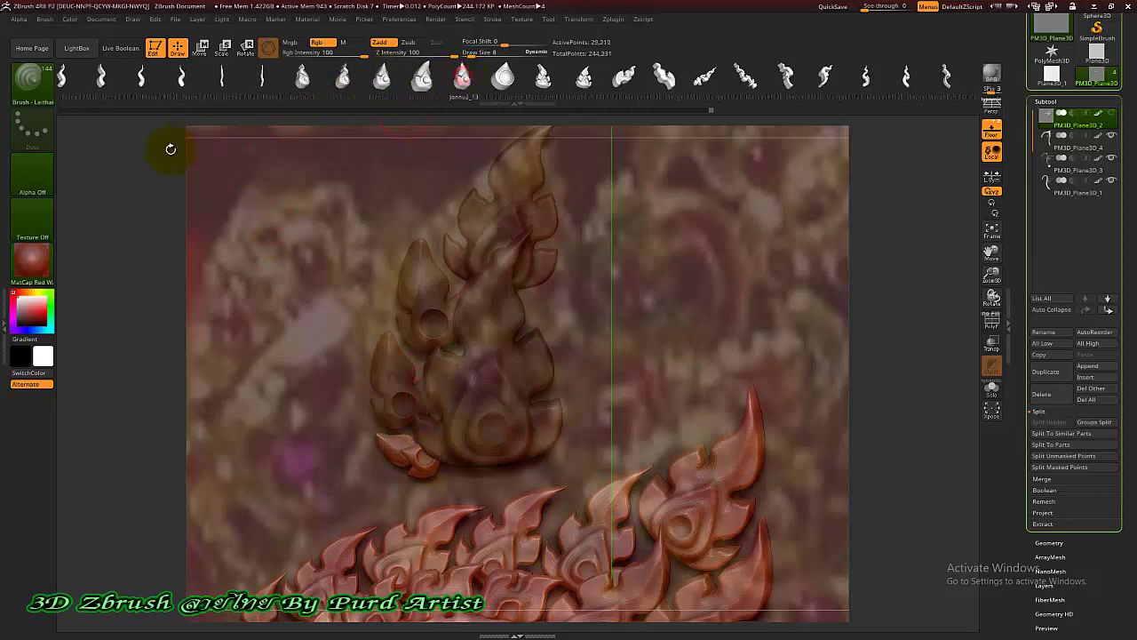
left_click(45, 21)
left_click(78, 430)
left_click_drag(549, 308, 551, 338)
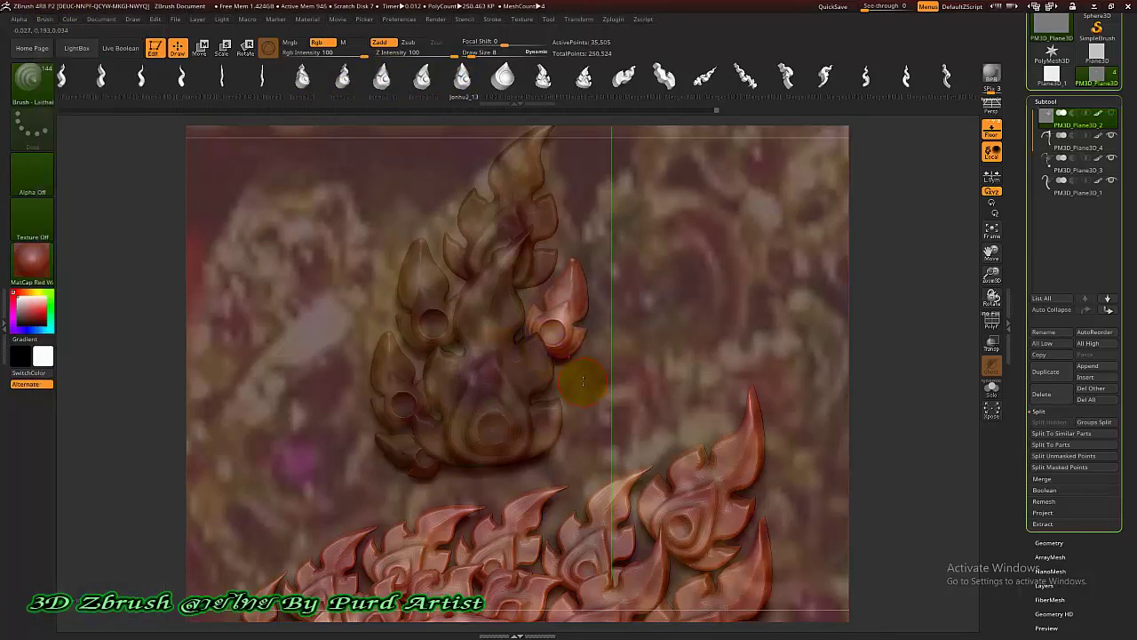
left_click_drag(578, 382, 569, 460)
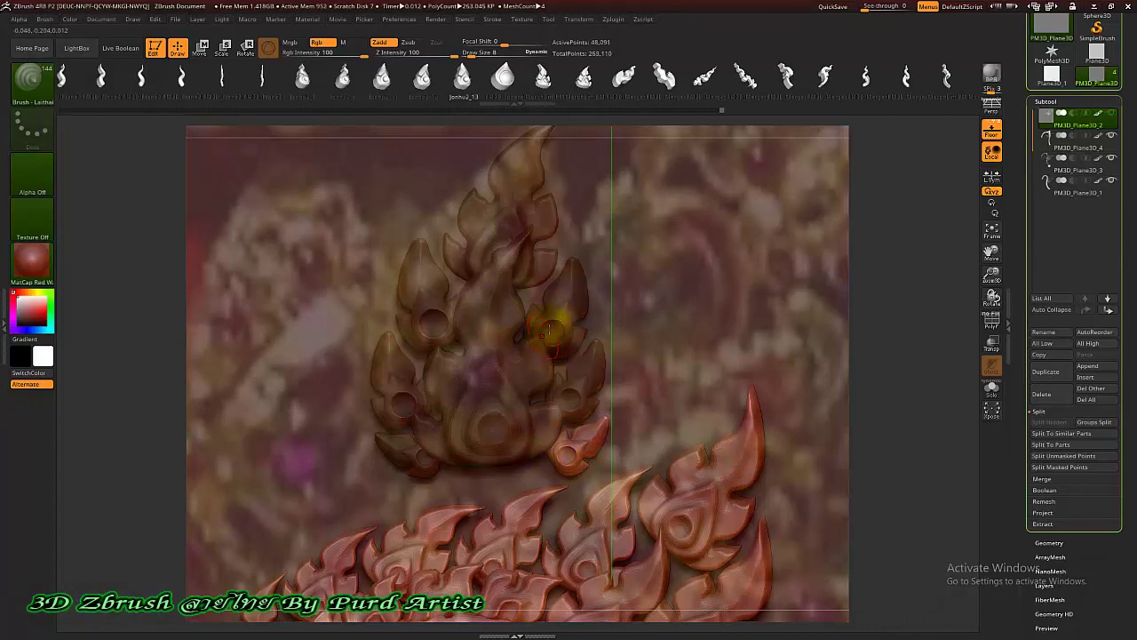
left_click_drag(130, 411, 231, 420, "alt")
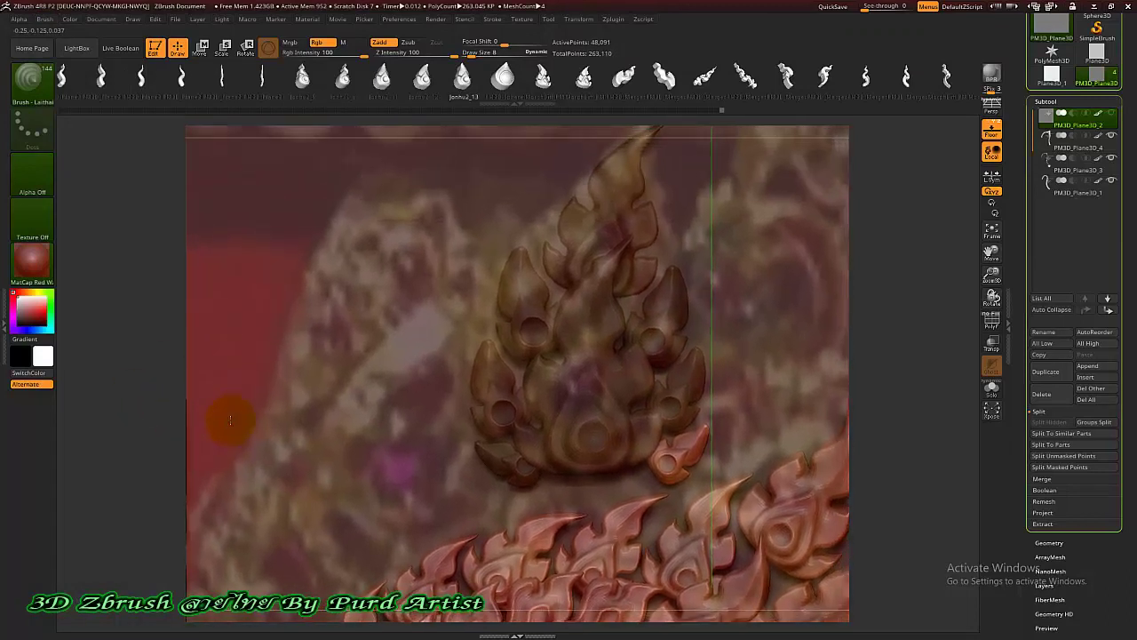
Undo the insertion of the Jonhu2_11 bud at the centre of the flame motif.
key("w")
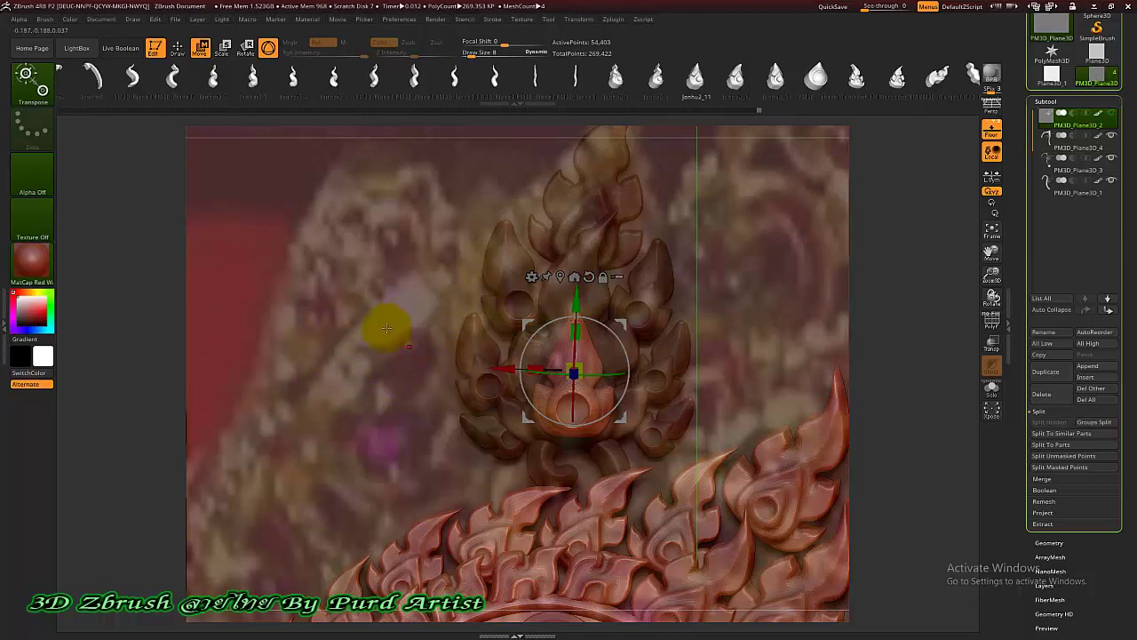
key("q")
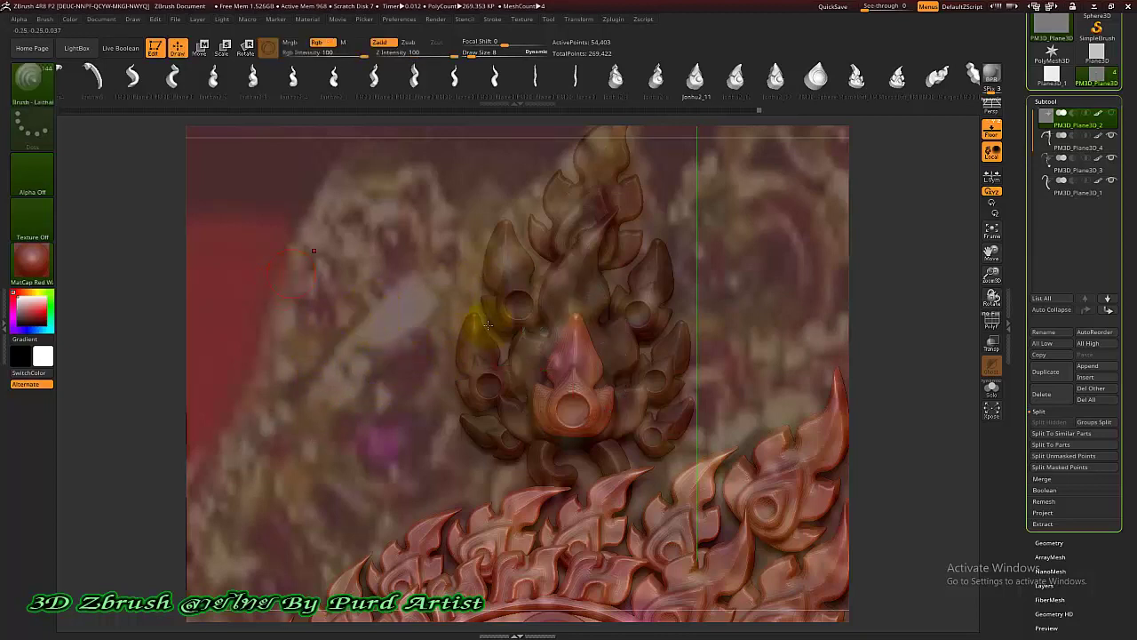
key("ctrl+z")
key("ctrl+z")
key("ctrl+z")
key("ctrl+z")
key("ctrl+z")
key("ctrl+z")
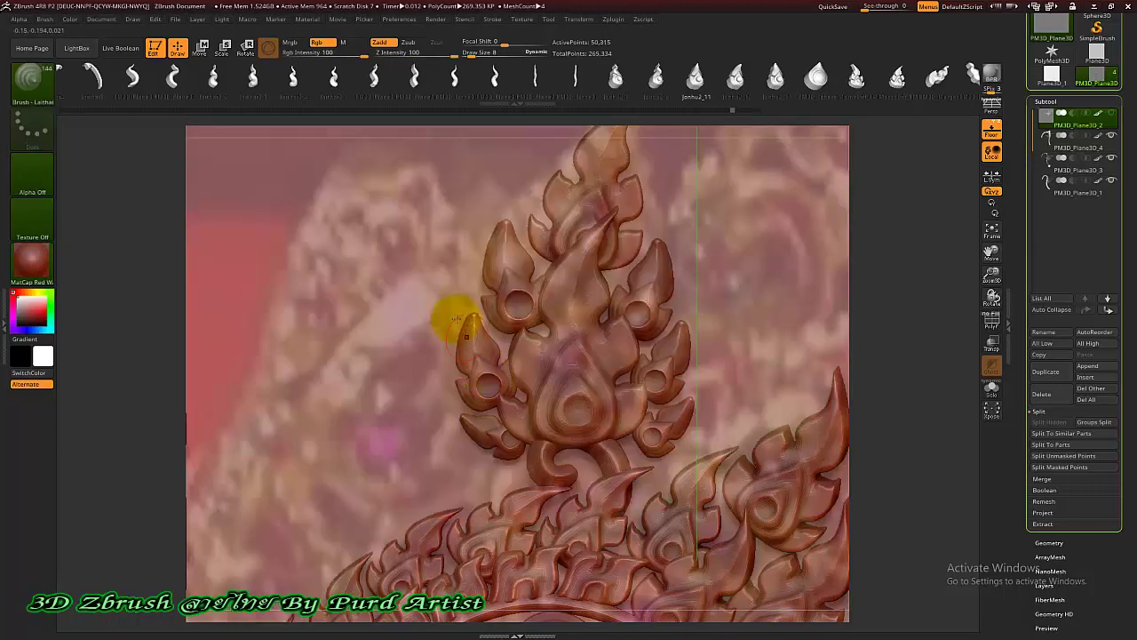
Insert a Jonhu2_12 bud at the centre of the flame motif and adjust its position with the gizmo.
left_click(733, 78)
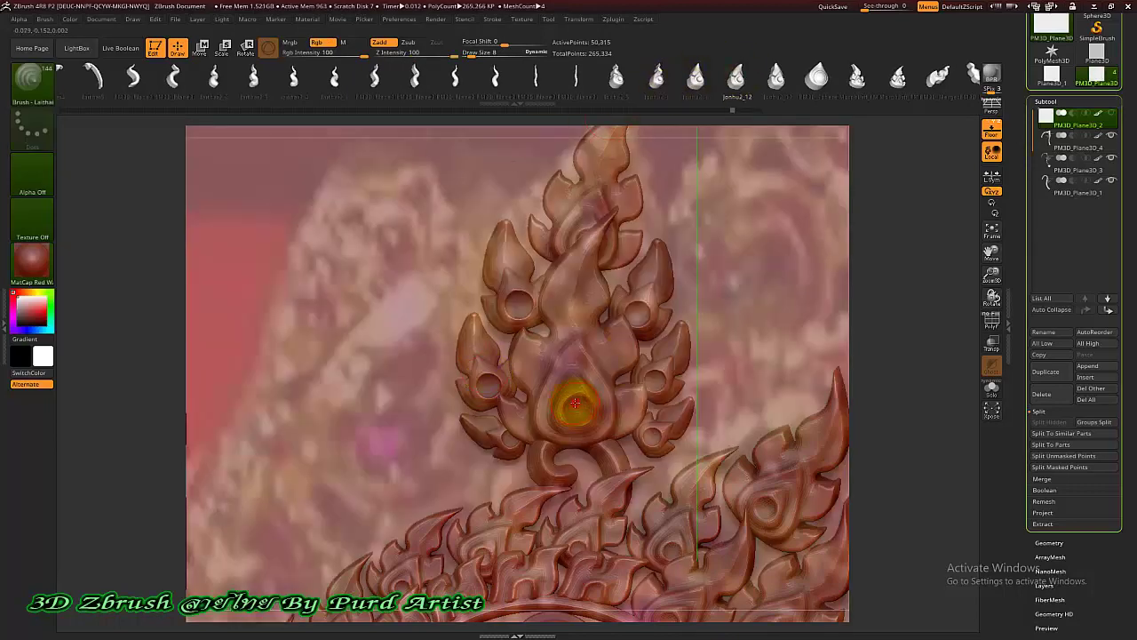
left_click_drag(576, 406, 580, 471)
left_click(202, 49)
mouse_move(577, 405)
left_mouse_down()
mouse_move(567, 377)
mouse_move(571, 388)
mouse_move(554, 401)
mouse_move(576, 391)
left_mouse_up()
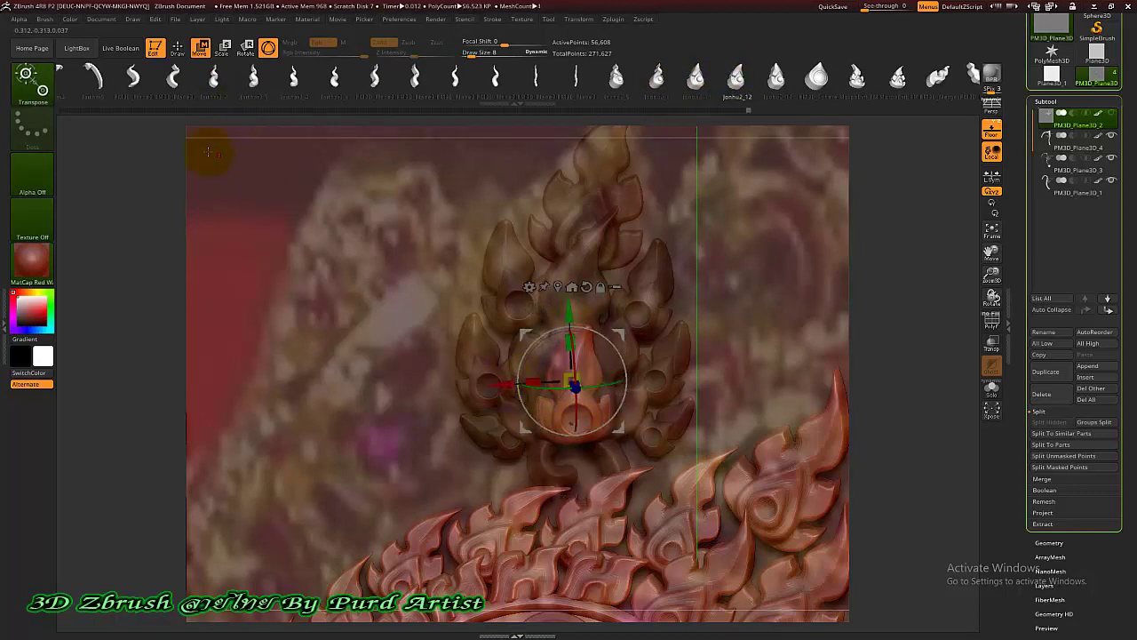
left_click_drag(147, 209, 142, 298)
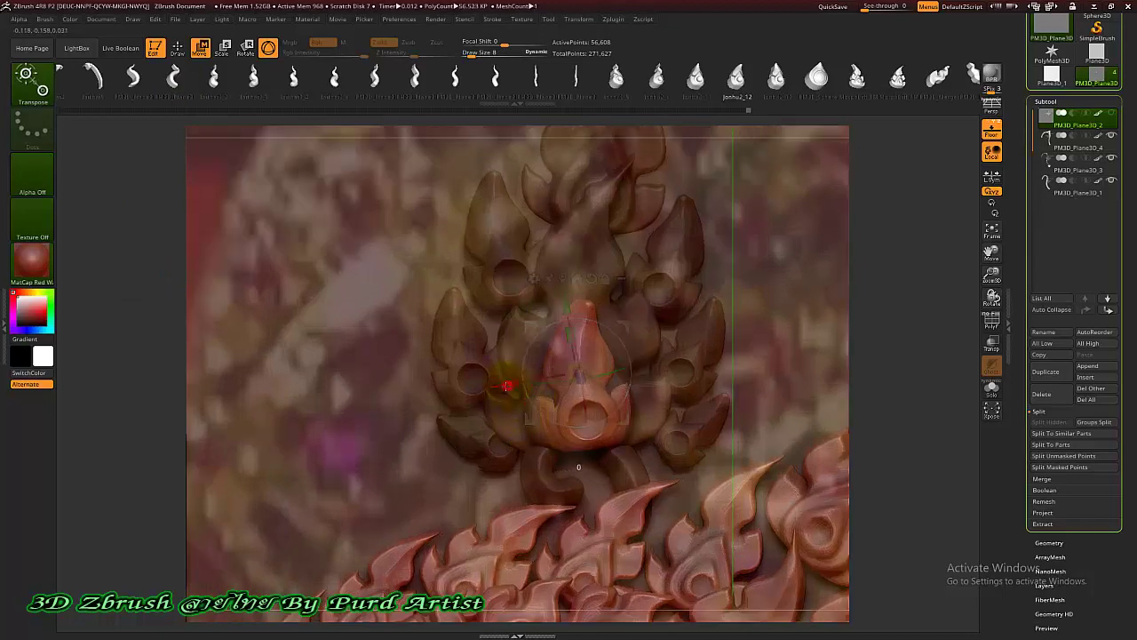
key("q")
Clear the mask from the rest of the flame motif.
left_click_drag(366, 321, 296, 322, "alt")
left_click_drag(127, 270, 151, 298, "ctrl")
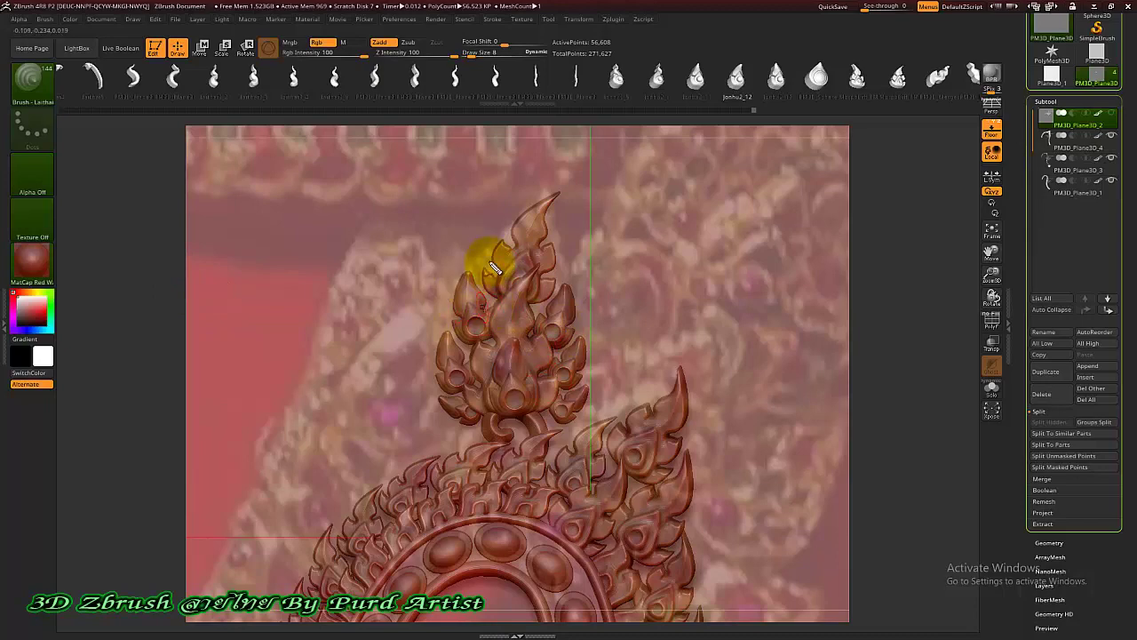
mouse_move(436, 252)
left_mouse_down()
mouse_move(616, 183)
mouse_move(547, 477)
mouse_move(399, 368)
mouse_move(469, 246)
left_mouse_up()
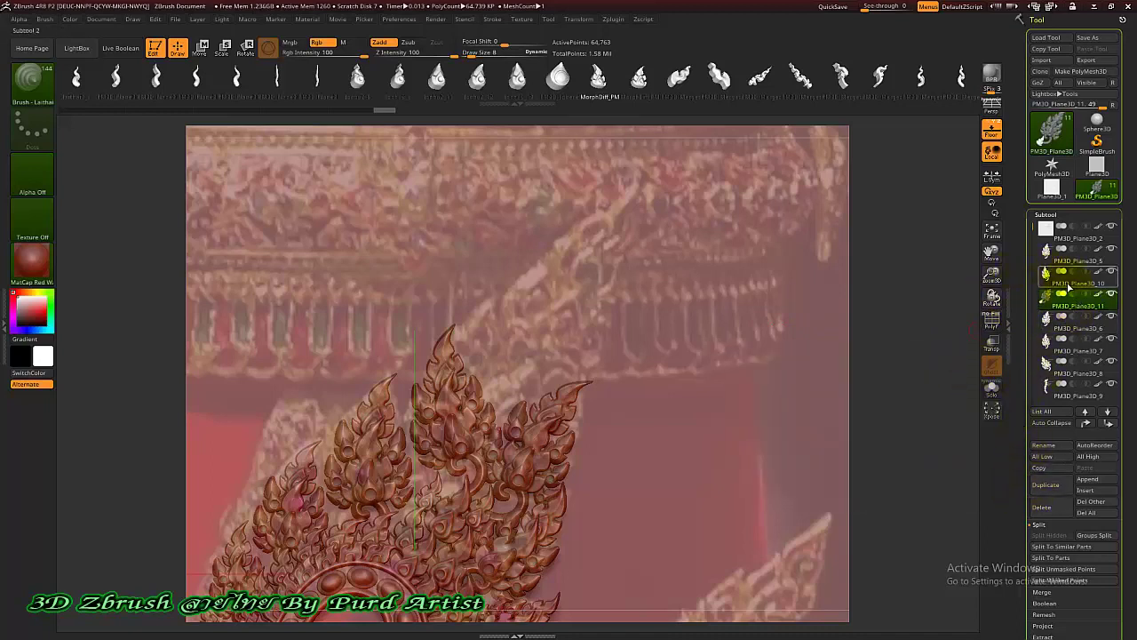
Duplicate the PM3D_Plane3D_10 flame motif subtool and move the copy straight up above the original.
left_click(1071, 282)
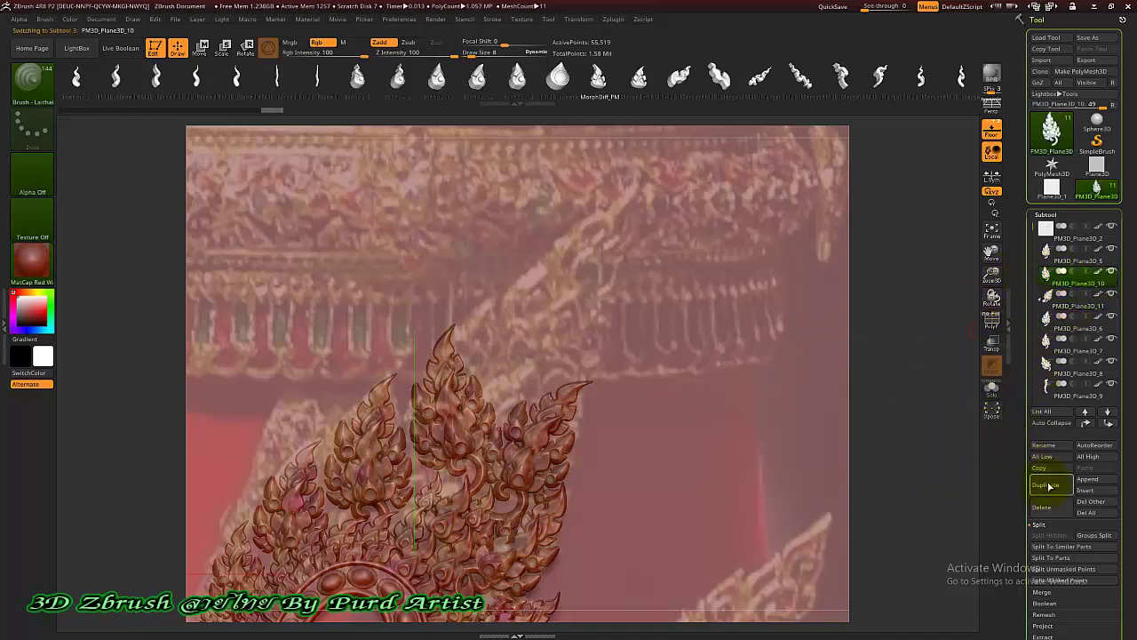
left_click(203, 49)
left_click_drag(452, 364, 453, 262)
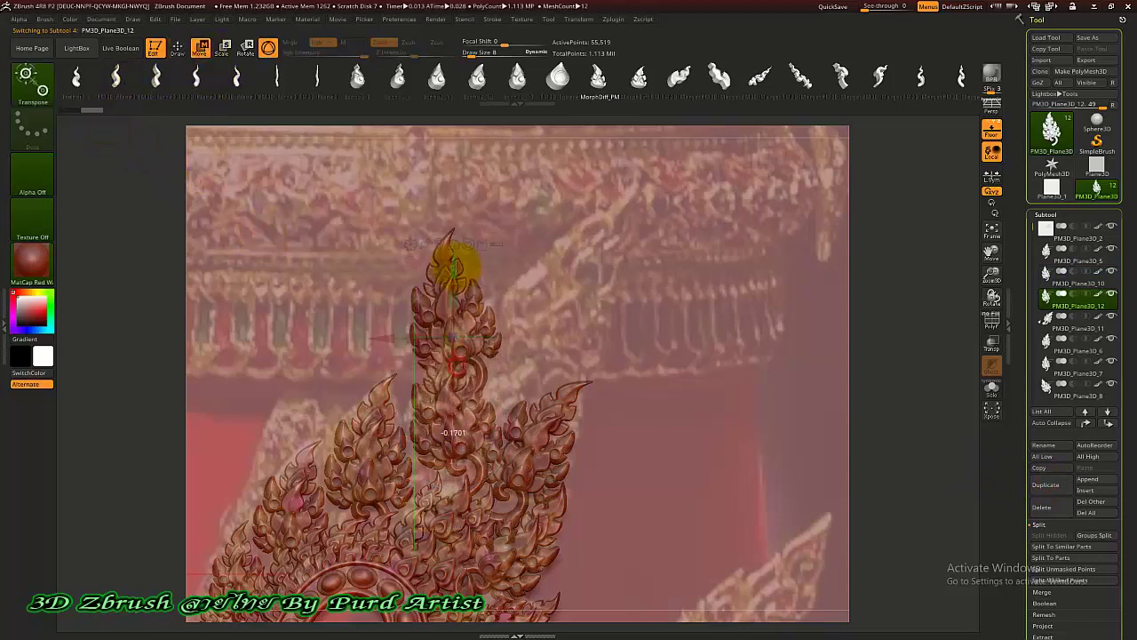
Tilt the PM3D_Plane3D_12 flame motif copy clockwise and set it just above and to the right of the original motif.
left_click_drag(376, 335, 454, 341)
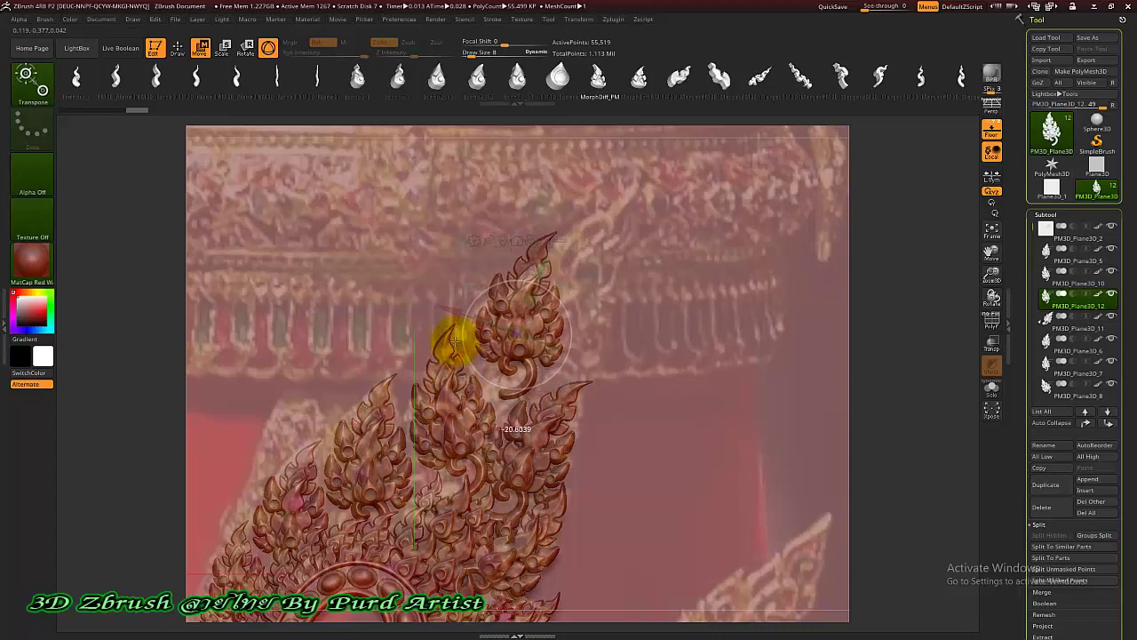
left_click_drag(529, 290, 531, 289)
left_click_drag(160, 347, 485, 376)
left_click_drag(524, 334, 517, 334)
left_click_drag(921, 348, 939, 252)
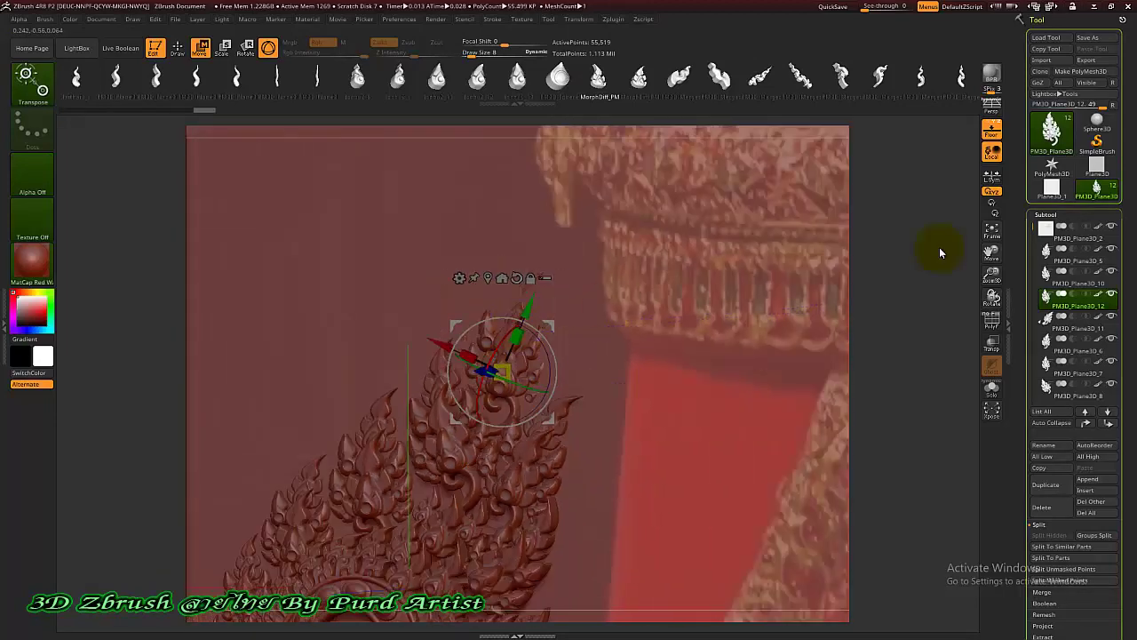
Hide the reference plane, then duplicate the tilted flame motif within its subtool, placing the copy to its right with a stronger clockwise tilt.
left_click(1112, 226)
left_click_drag(312, 371, 315, 289)
right_click_drag(517, 309, 494, 236, "ctrl")
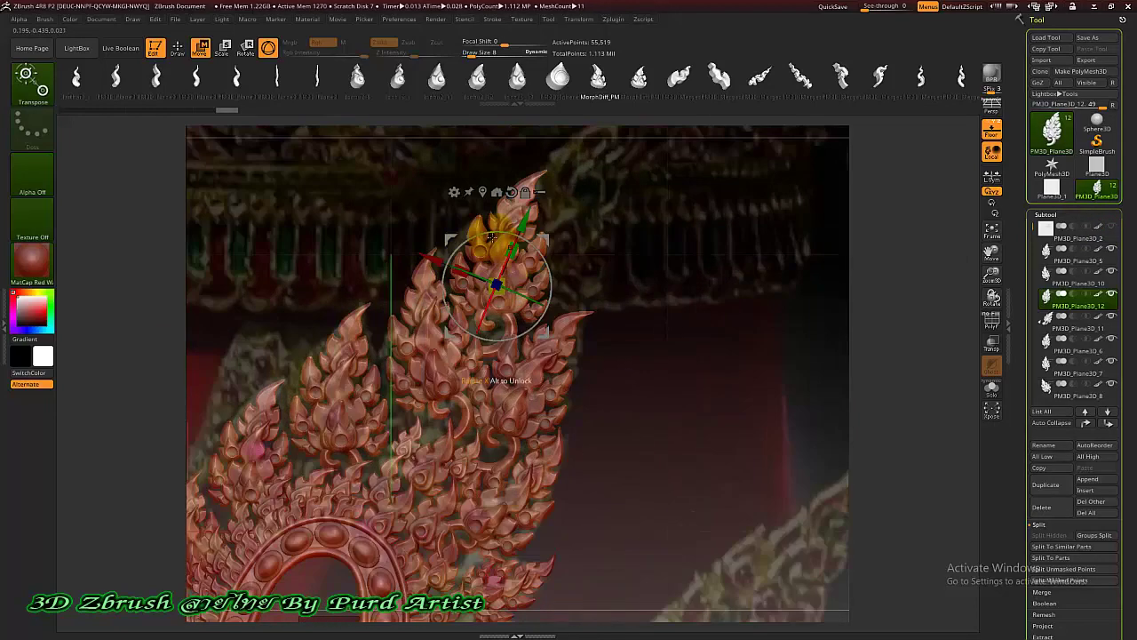
left_click_drag(428, 266, 480, 273, "ctrl")
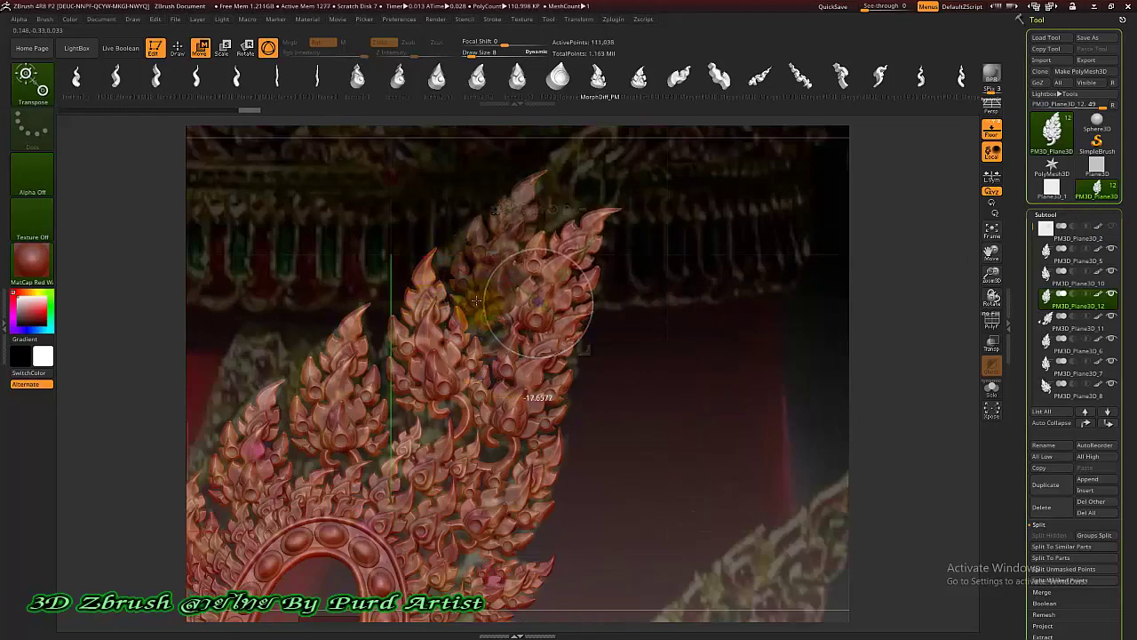
left_click_drag(488, 350, 493, 325)
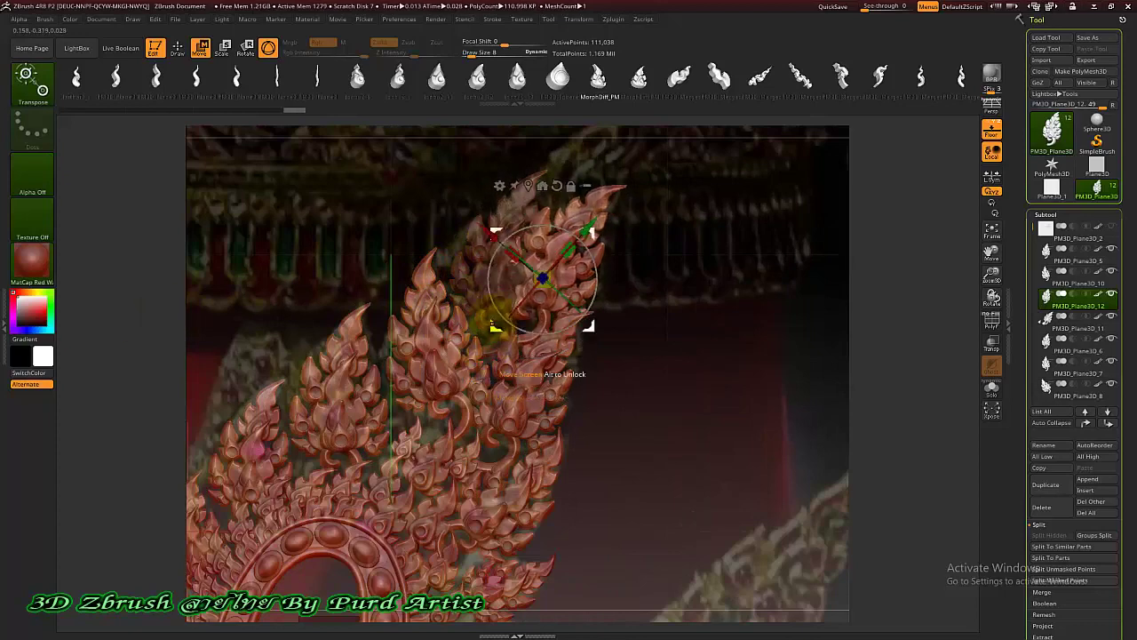
Adjust the depth and position of the new flame motif so it sits snugly beside the masked one.
left_click_drag(224, 332, 160, 330)
left_click_drag(516, 276, 526, 276)
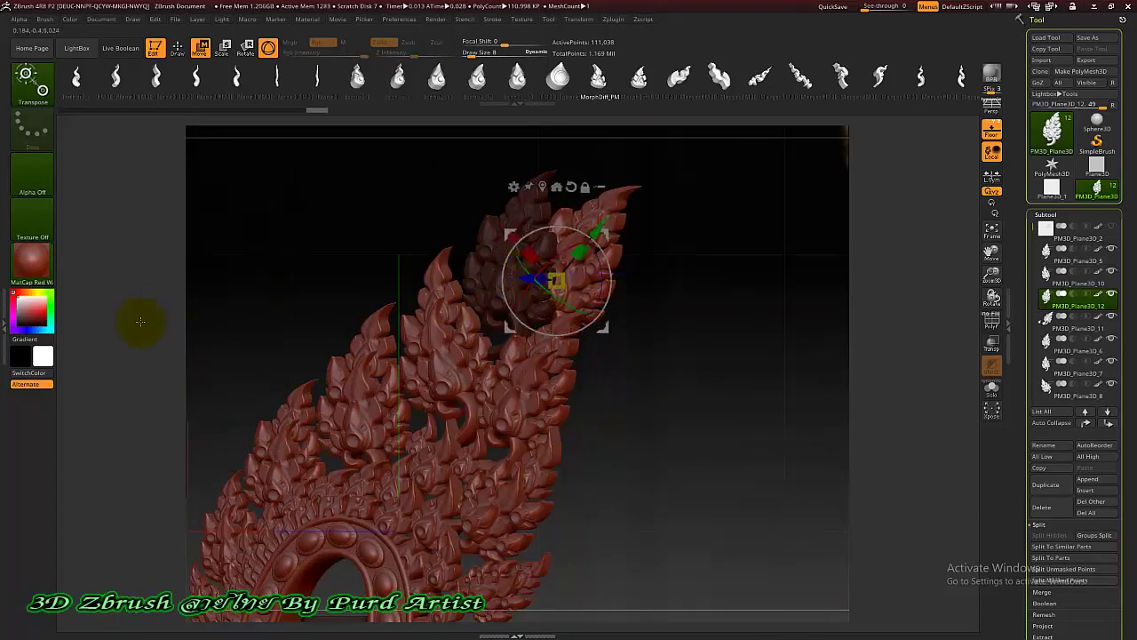
left_click_drag(139, 322, 96, 332, "shift")
right_click_drag(523, 342, 516, 294, "ctrl")
left_click_drag(528, 282, 519, 285)
Clear the mask from the first flame motif in the PM3D_Plane3D_12 subtool.
right_click_drag(494, 342, 479, 384, "ctrl")
left_click_drag(176, 378, 199, 330)
left_click(178, 49)
mouse_move(140, 240)
left_mouse_down()
mouse_move(139, 348)
mouse_move(331, 256)
left_mouse_up()
left_click_drag(610, 297, 636, 263)
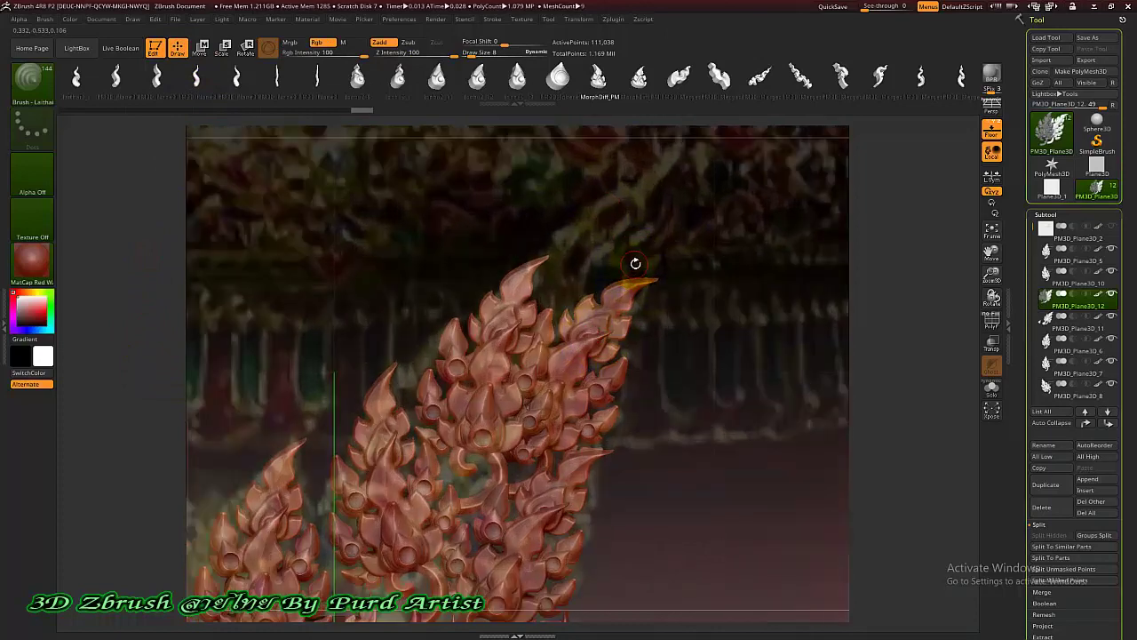
Show the PM3D_Plane3D_2 reference plane again and push it back behind the flame motifs.
left_click(1109, 228)
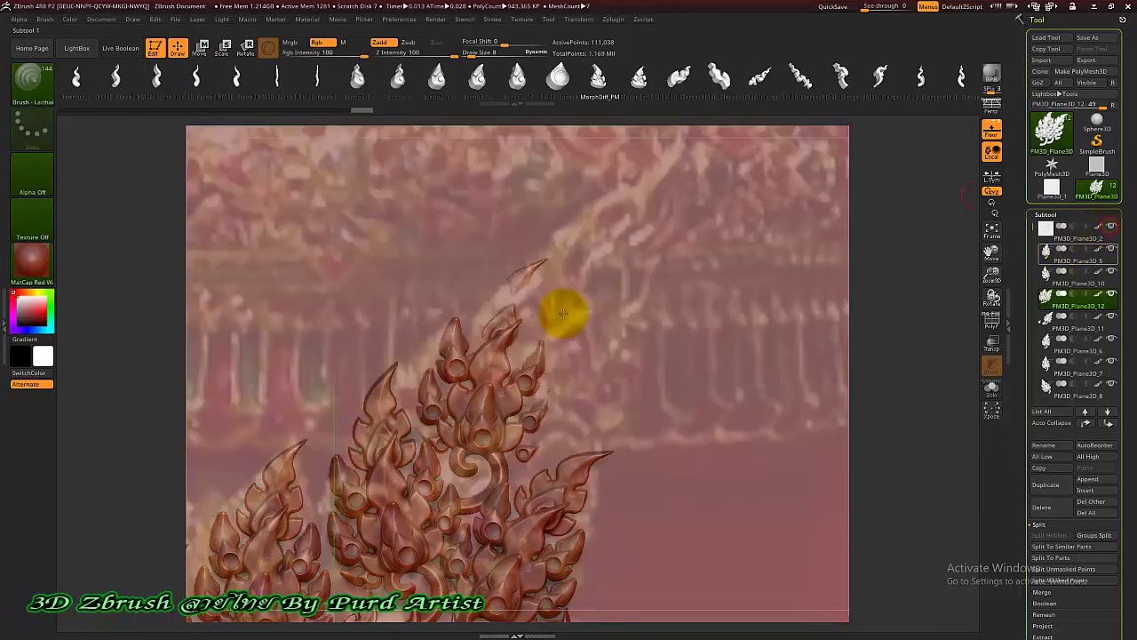
left_click(200, 48)
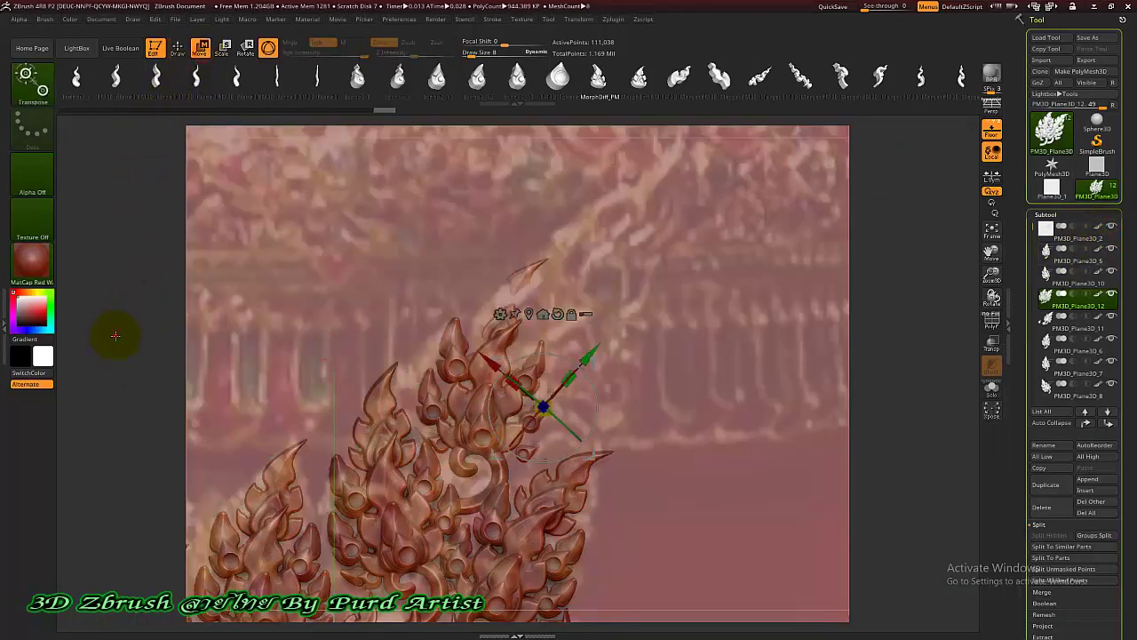
left_click_drag(115, 336, 100, 338)
left_click_drag(508, 413, 516, 410)
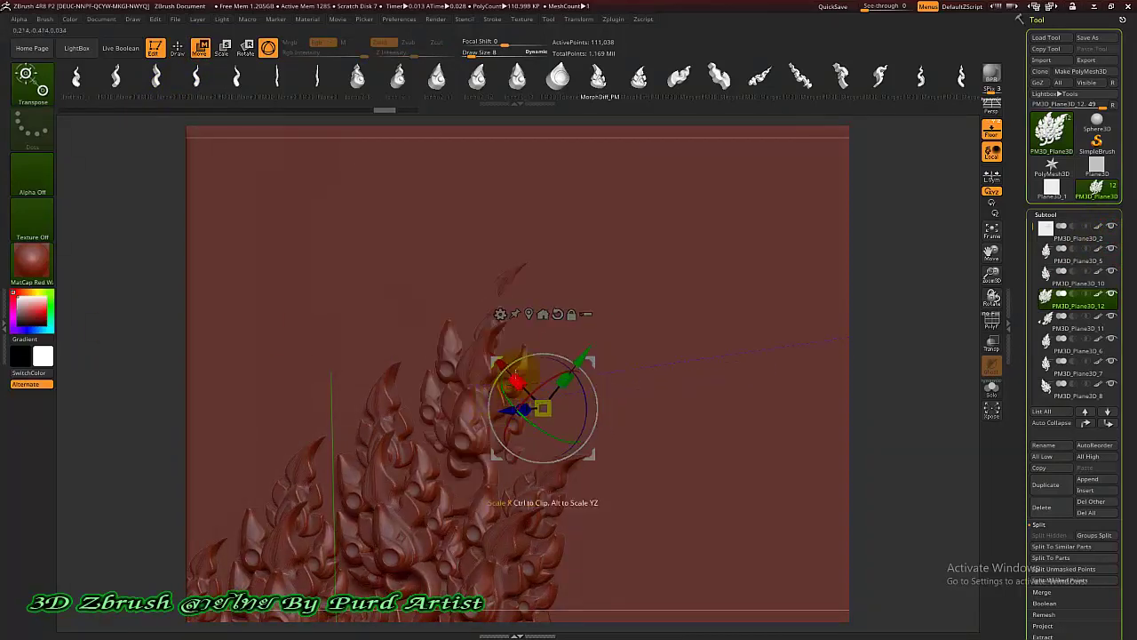
left_click(1070, 232)
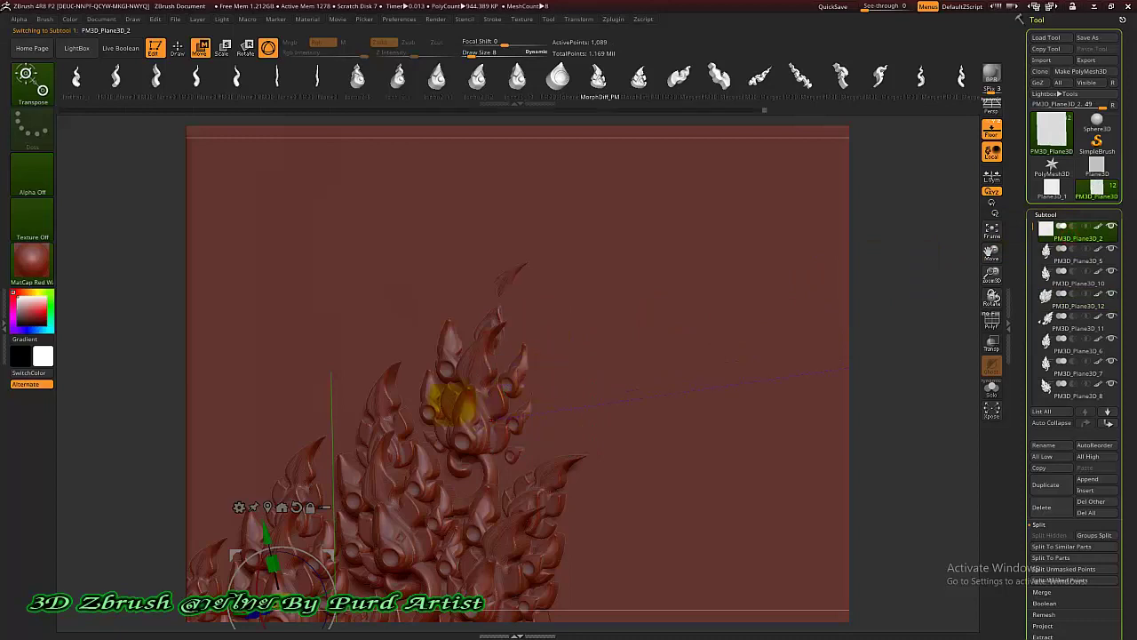
left_click_drag(313, 491, 263, 522)
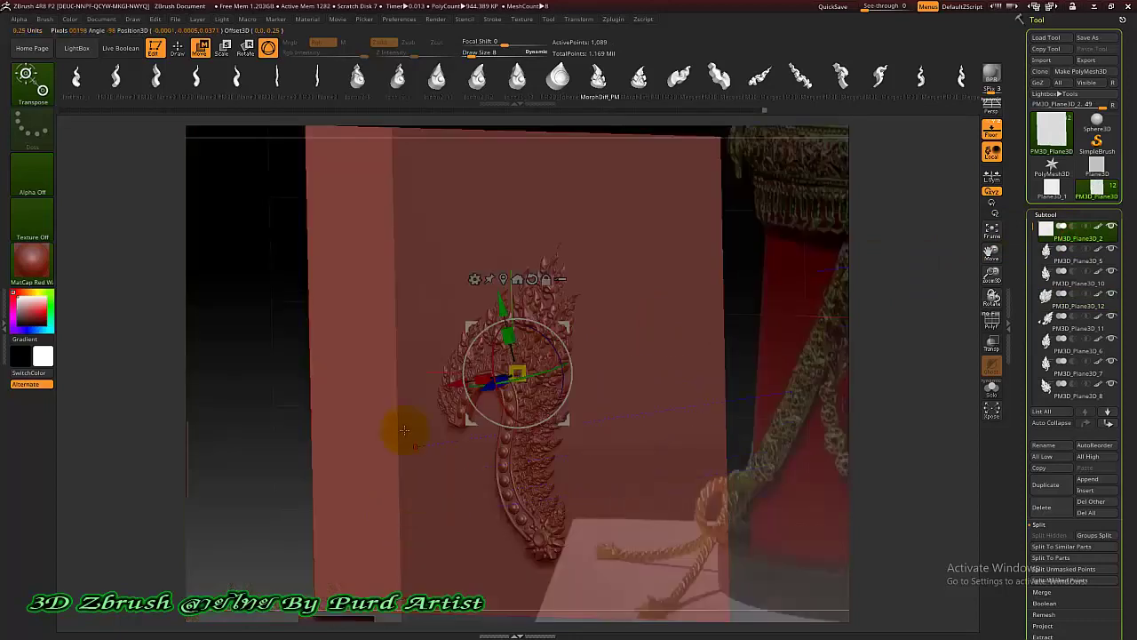
left_click_drag(401, 431, 456, 297)
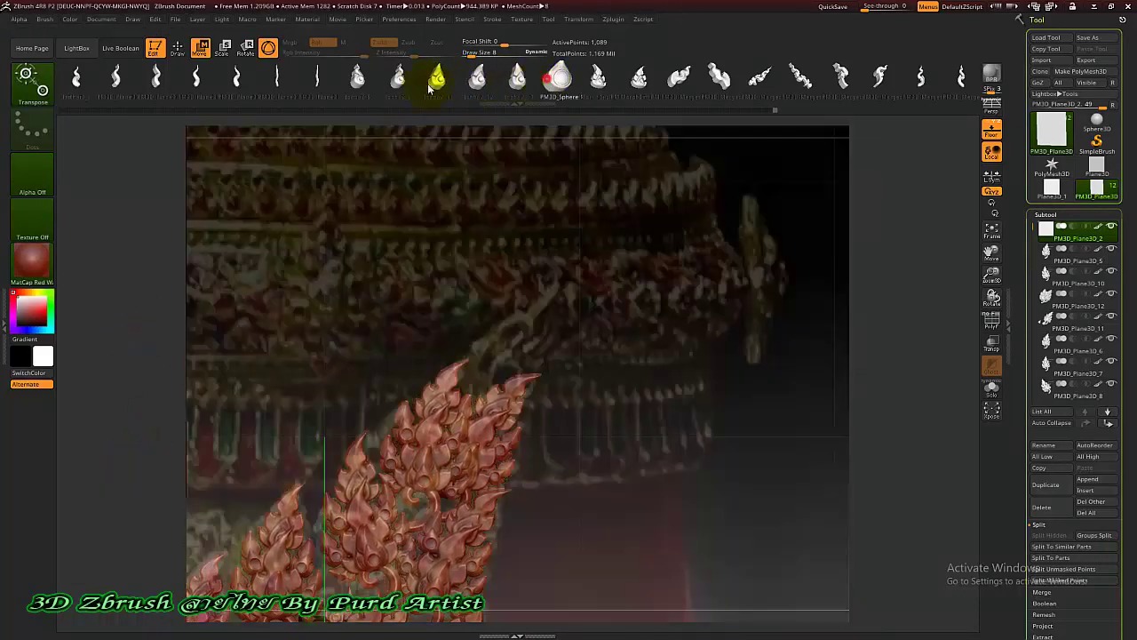
Undo the replacement of the reference plane's mesh and insert a curling flame finial on the plane above the two topmost motifs.
key("ctrl+z")
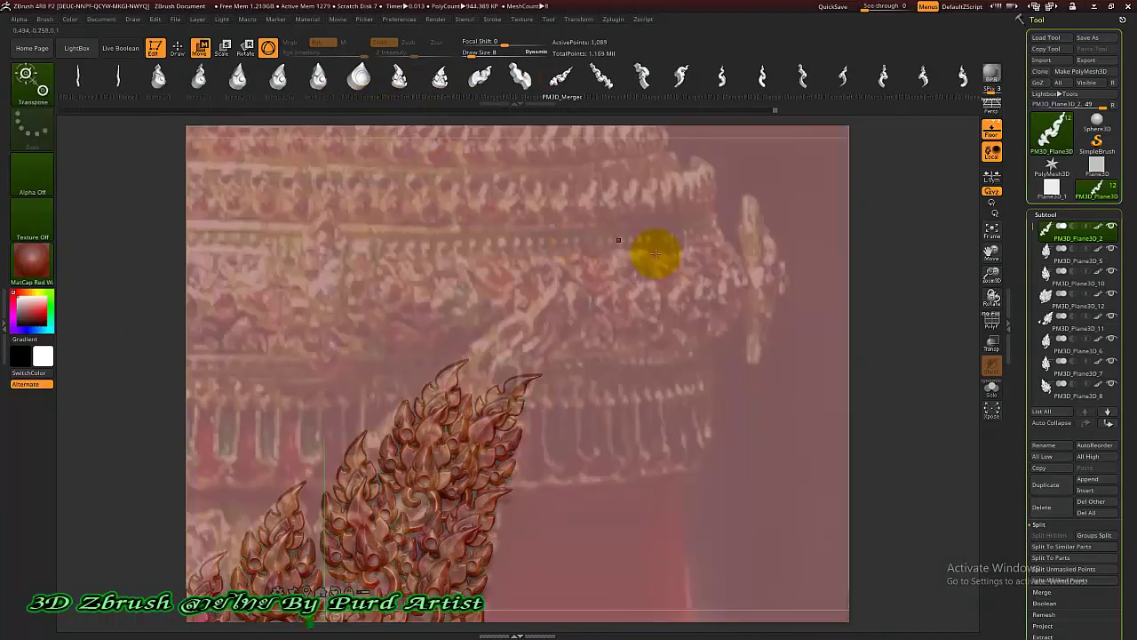
left_click(558, 81)
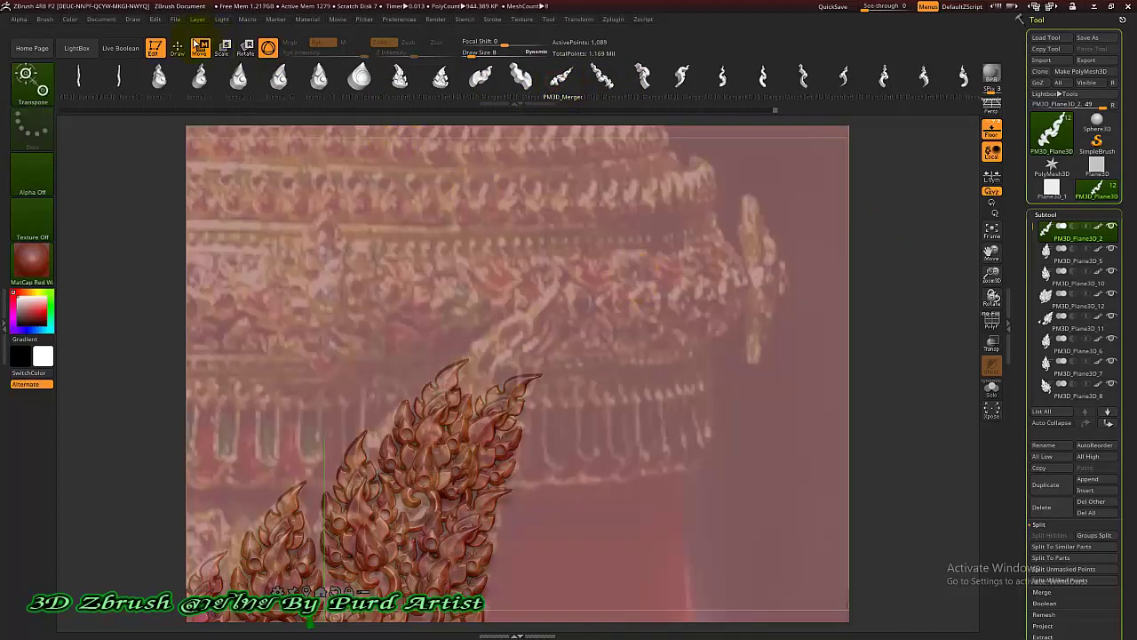
left_click(177, 47)
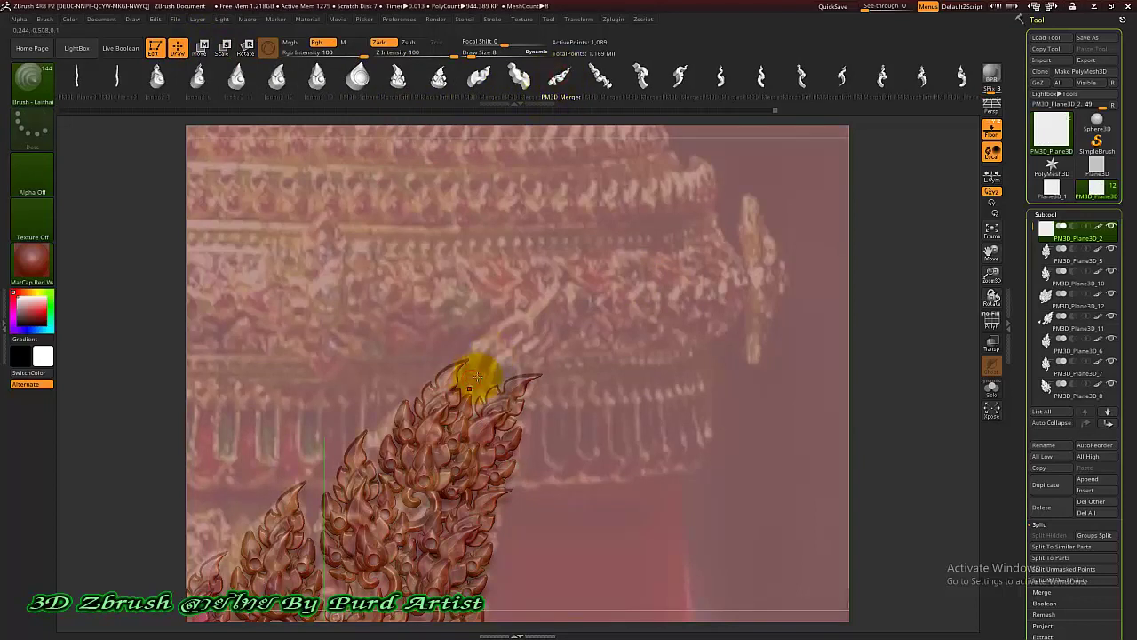
mouse_move(482, 376)
left_mouse_down()
mouse_move(475, 399)
mouse_move(500, 436)
left_mouse_up()
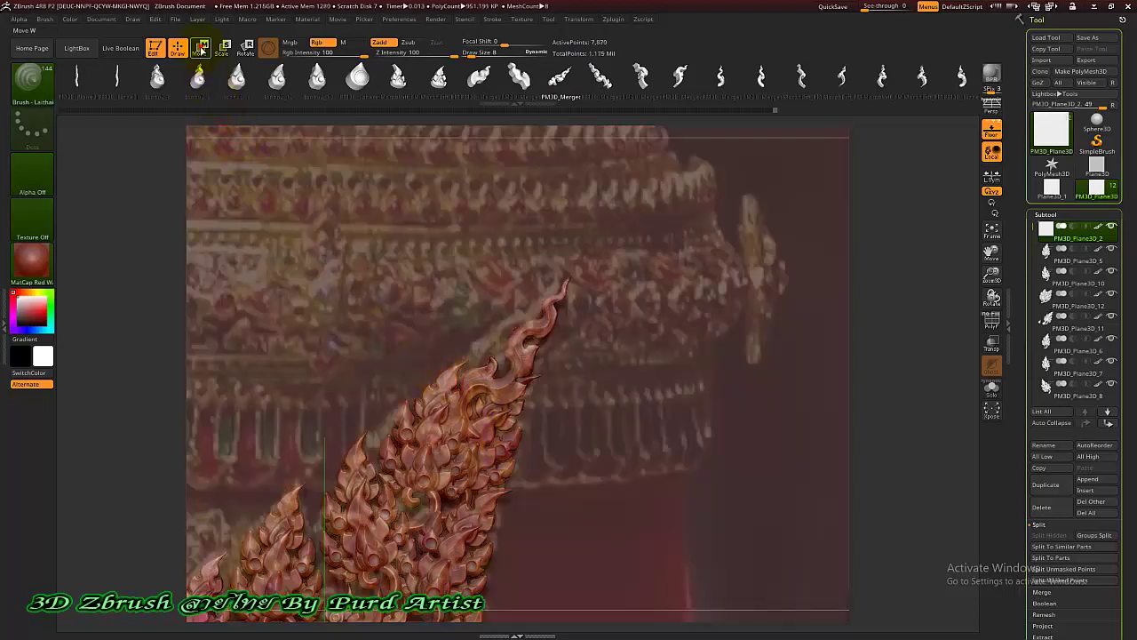
Move the curling flame finial up to the ornament's tip along the photo and adjust its depth against the motifs.
left_click(203, 49)
left_click_drag(450, 409, 465, 384)
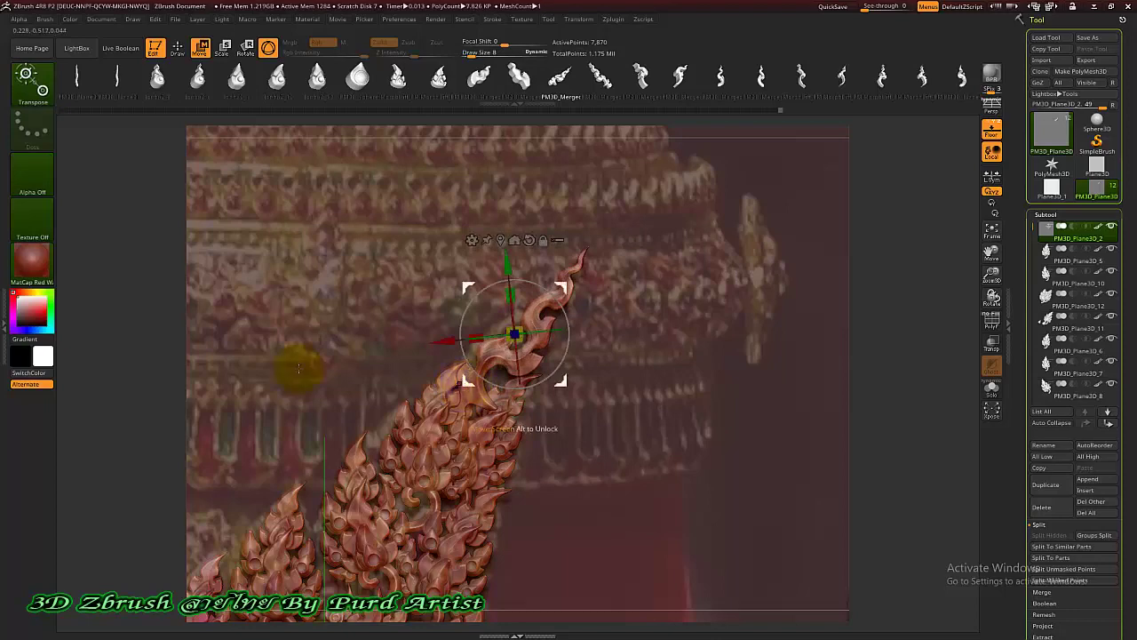
left_click_drag(141, 394, 196, 352)
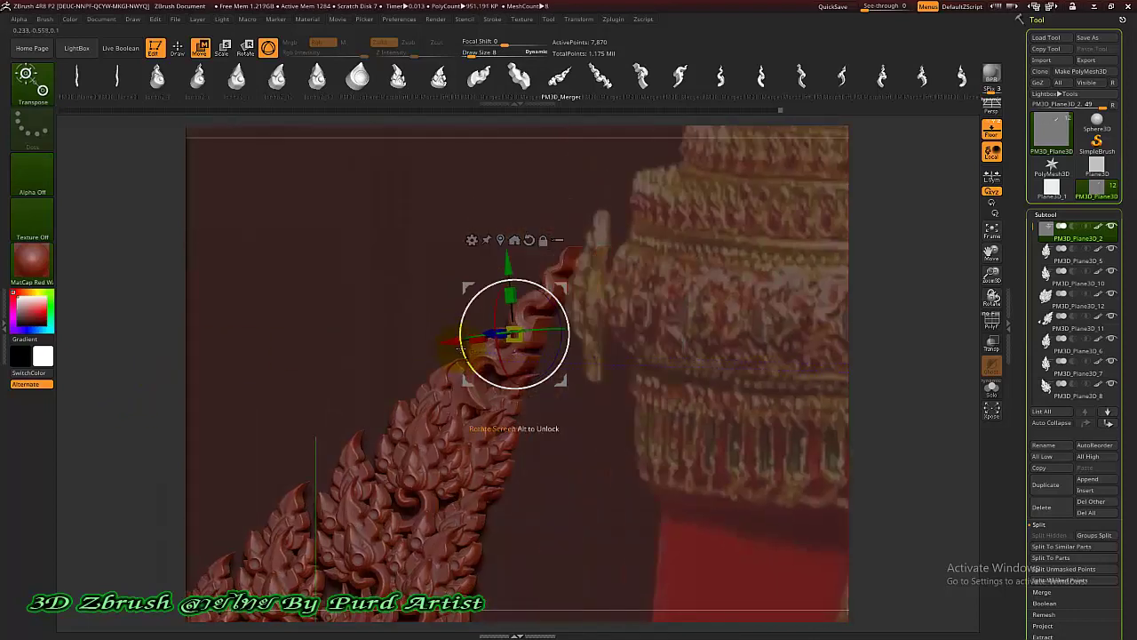
left_click_drag(480, 334, 493, 333)
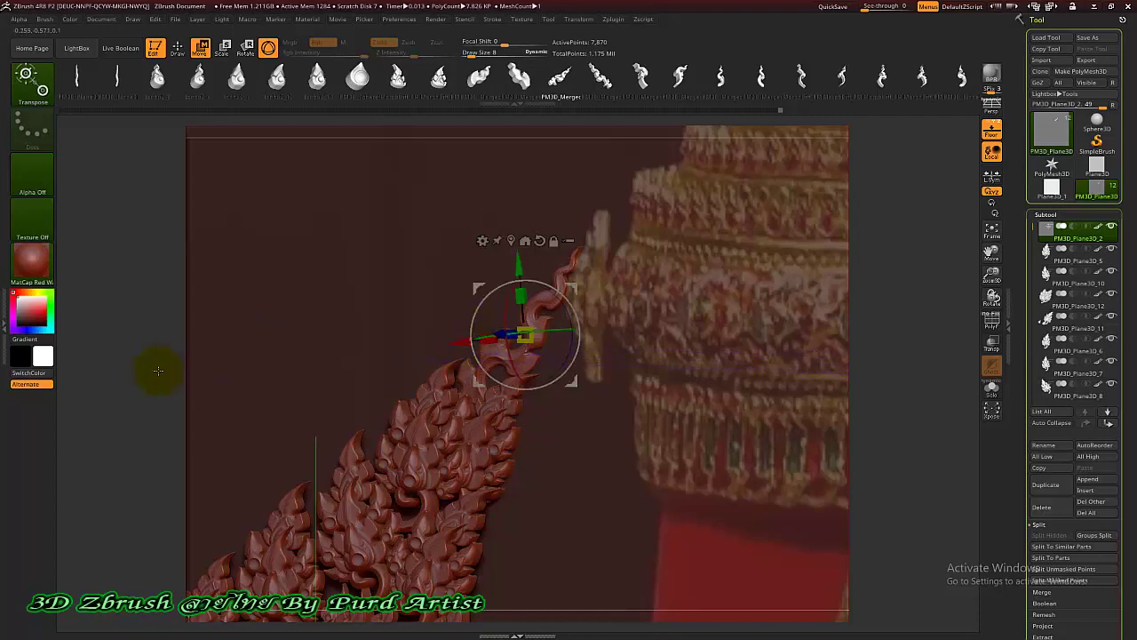
left_click_drag(135, 399, 230, 384)
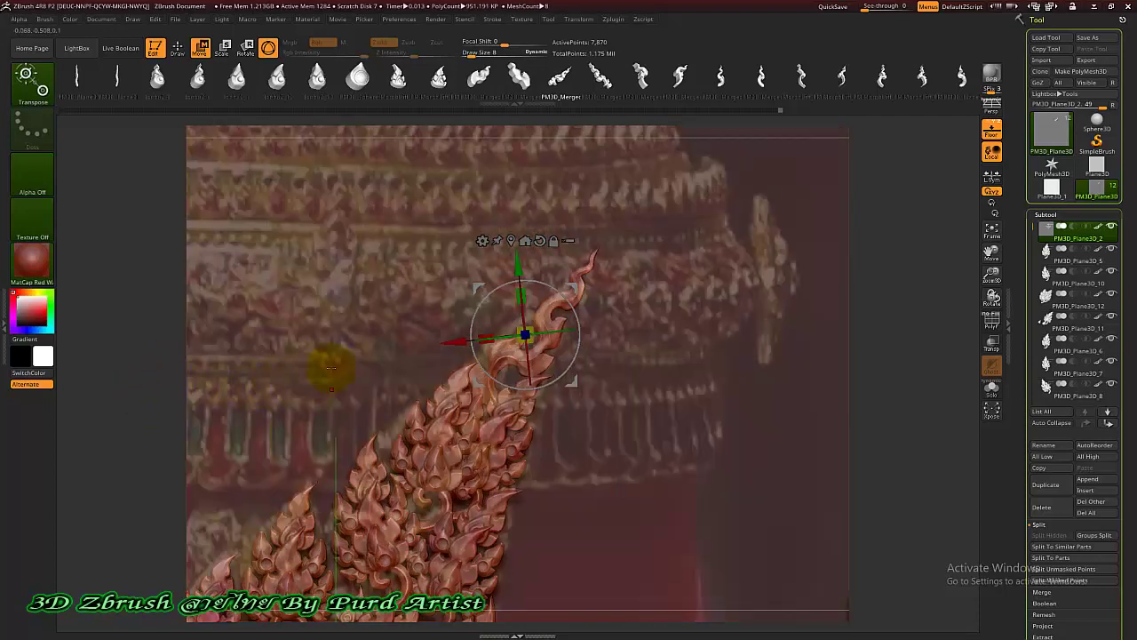
right_click_drag(369, 314, 328, 381, "ctrl")
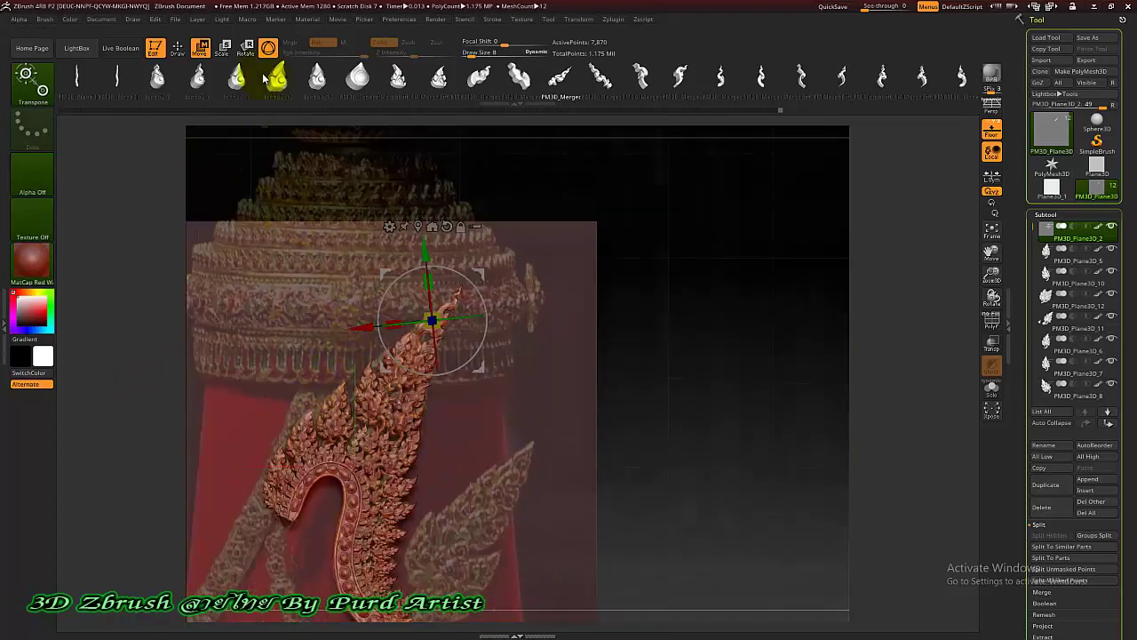
Turn off the floor grid and examine the ornament's flame border, rosette and the open end of the hook.
key("q")
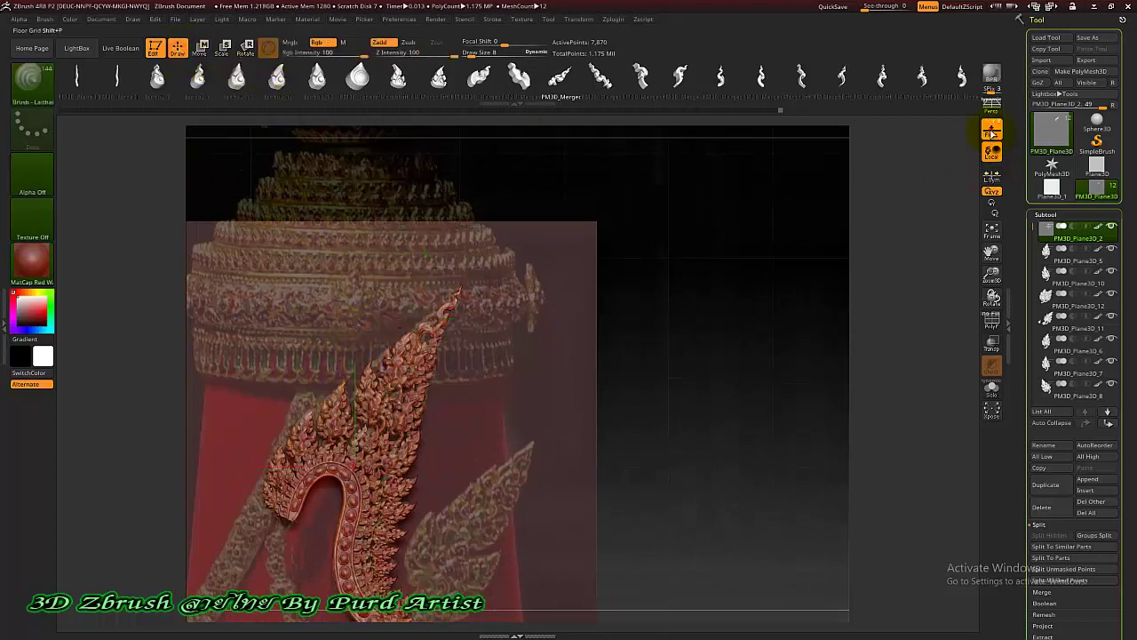
left_click(992, 131)
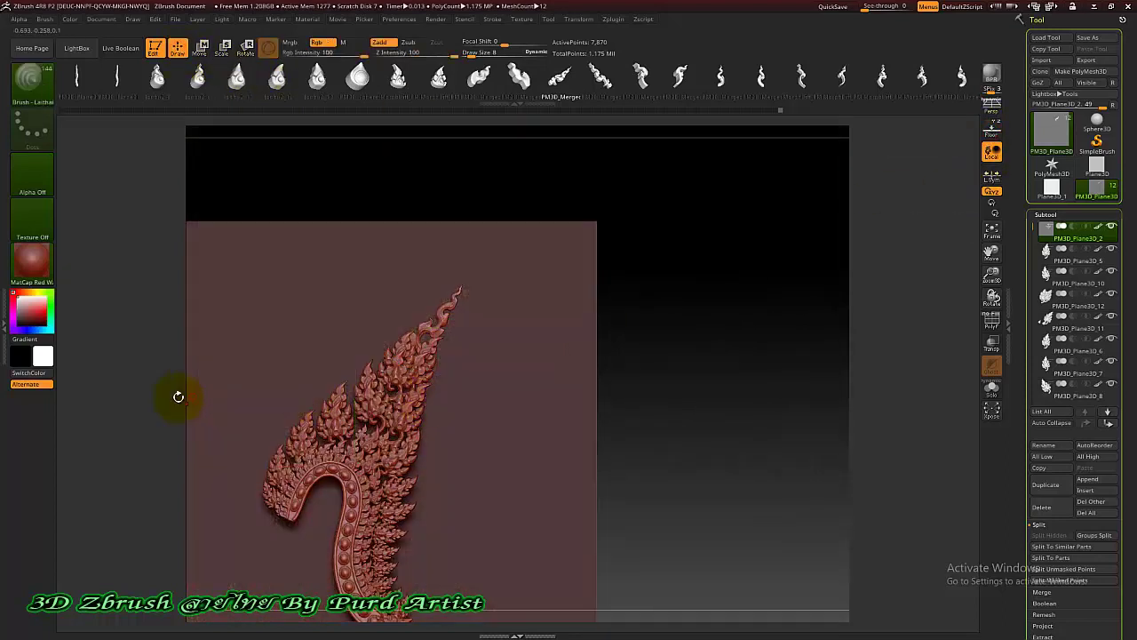
left_click_drag(178, 396, 191, 329)
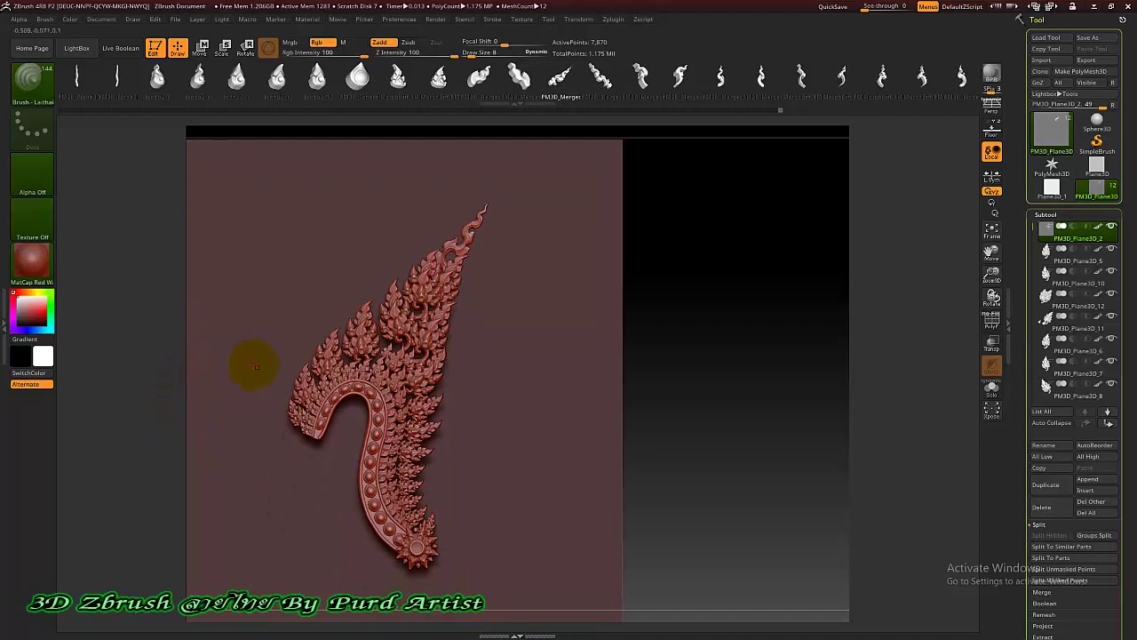
mouse_move(183, 403)
left_mouse_down()
mouse_move(223, 406)
mouse_move(188, 411)
left_mouse_up()
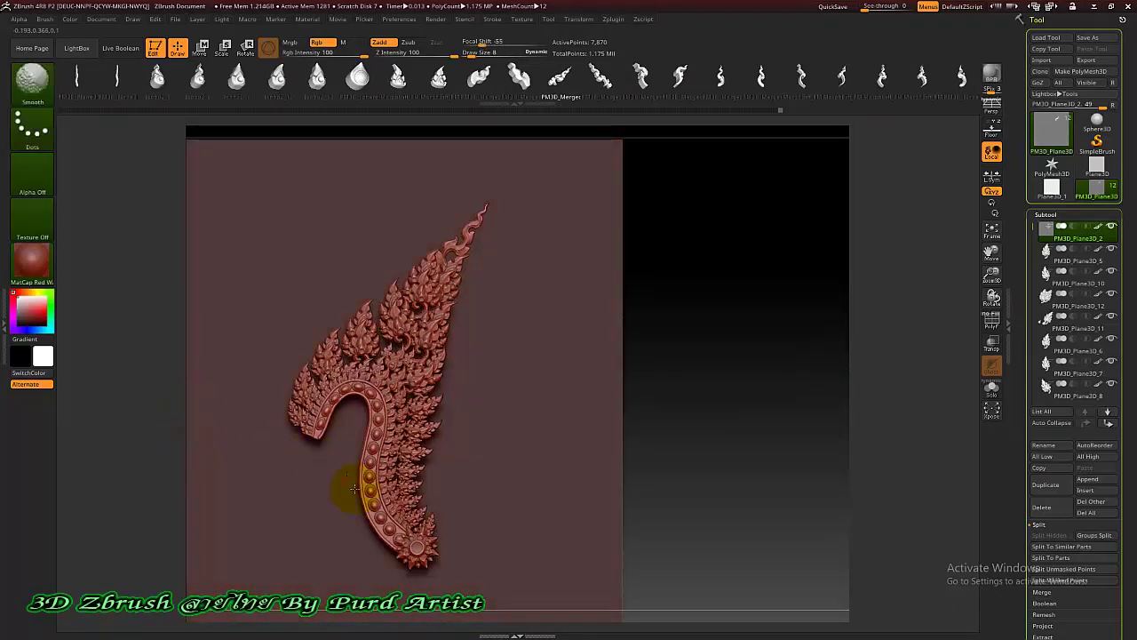
right_click_drag(413, 557, 396, 469, "ctrl")
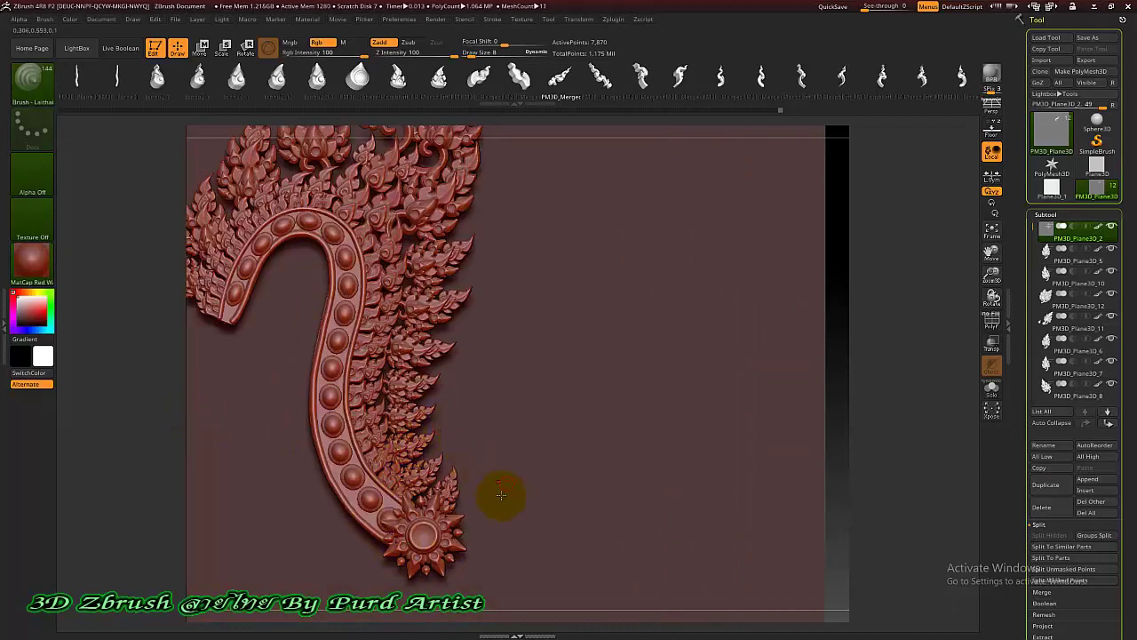
left_click_drag(504, 504, 477, 482)
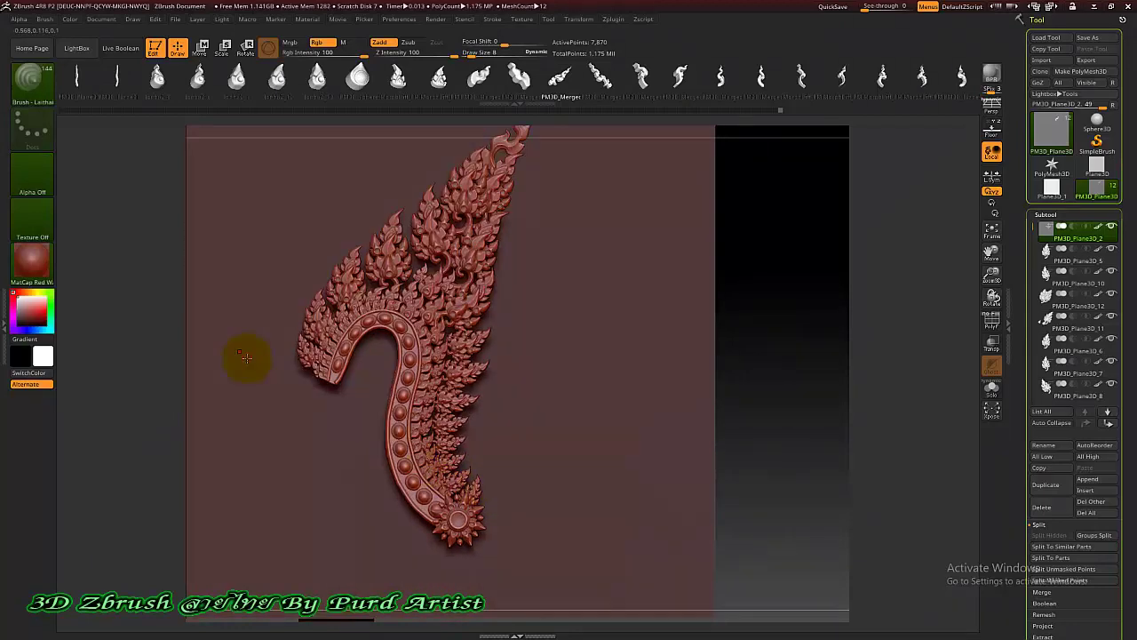
scroll(320, 392, "up", 3)
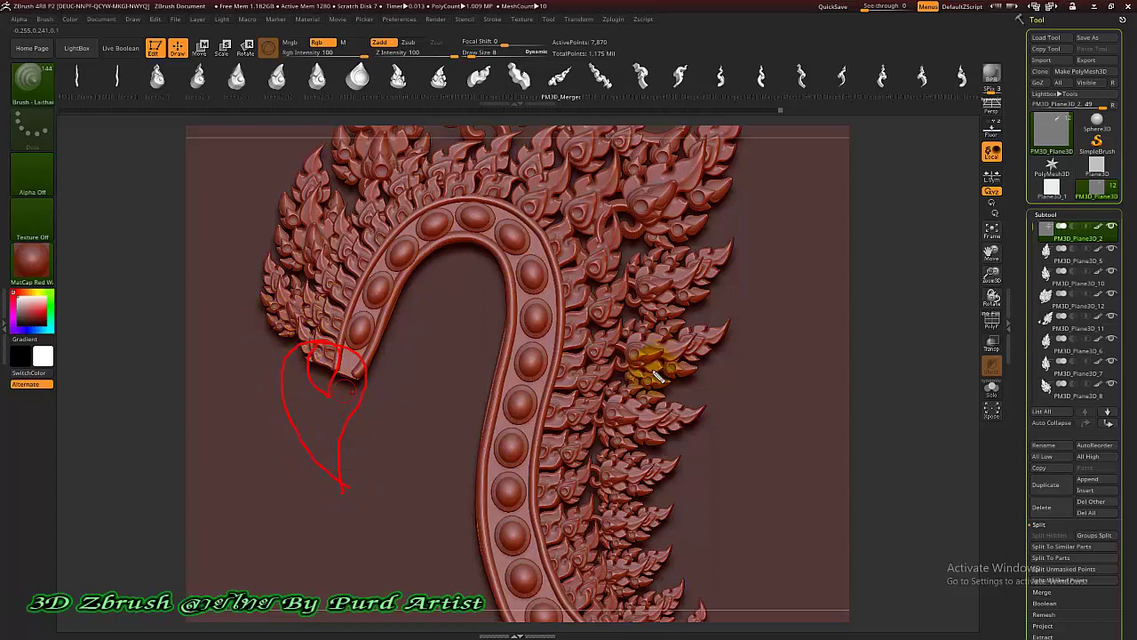
mouse_move(607, 368)
left_mouse_down()
mouse_move(690, 325)
mouse_move(718, 376)
mouse_move(602, 378)
left_mouse_up()
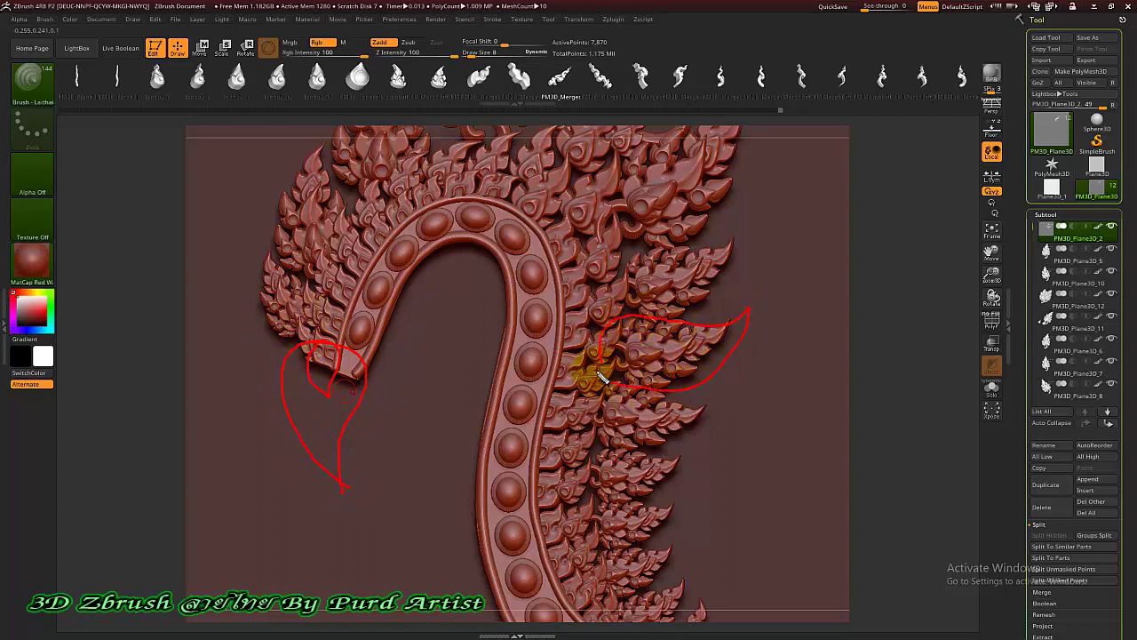
key("Escape")
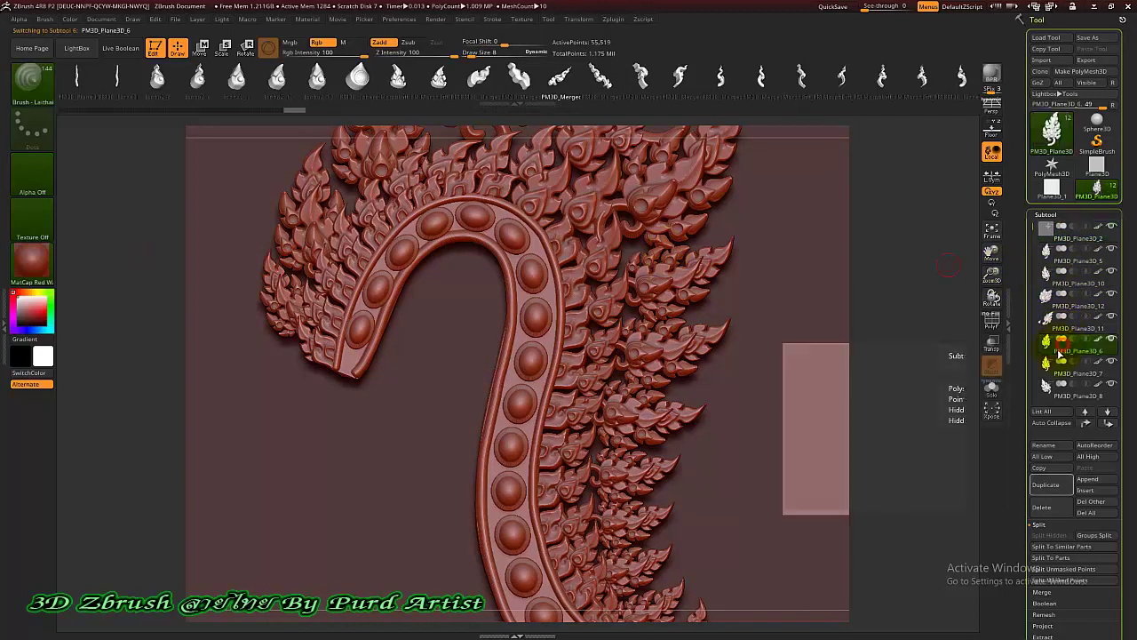
Duplicate the PM3D_Plane3D_6 flame motif subtool and move the copy down below the open end of the hook.
left_click(1066, 341)
key("Down")
key("f")
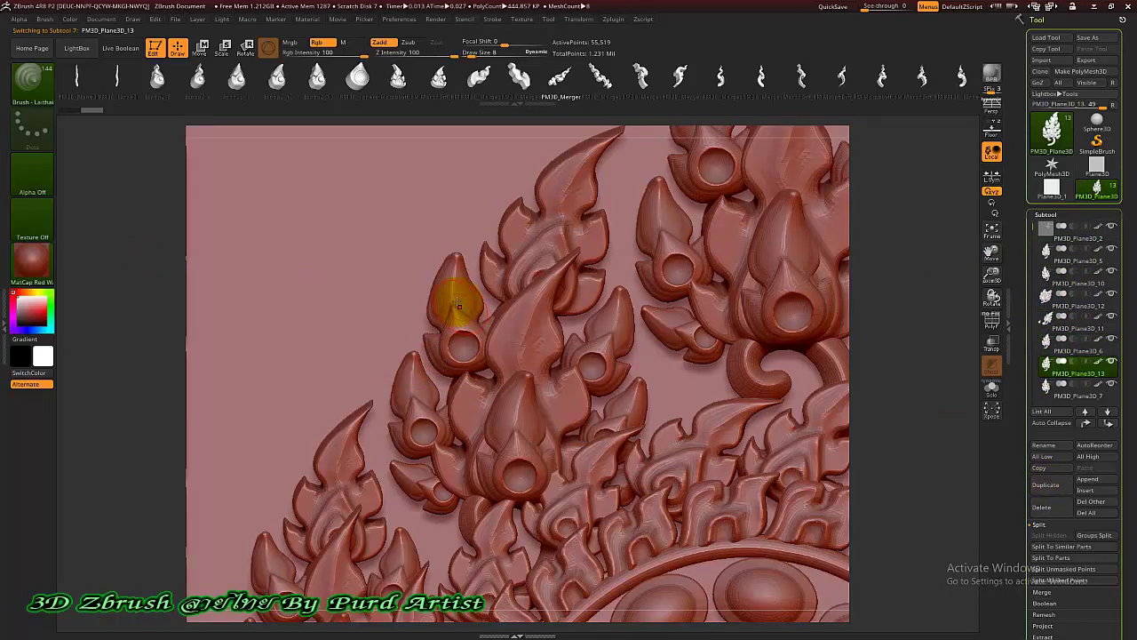
left_click_drag(355, 240, 200, 105, "alt")
left_click(200, 50)
left_click_drag(456, 262, 449, 451)
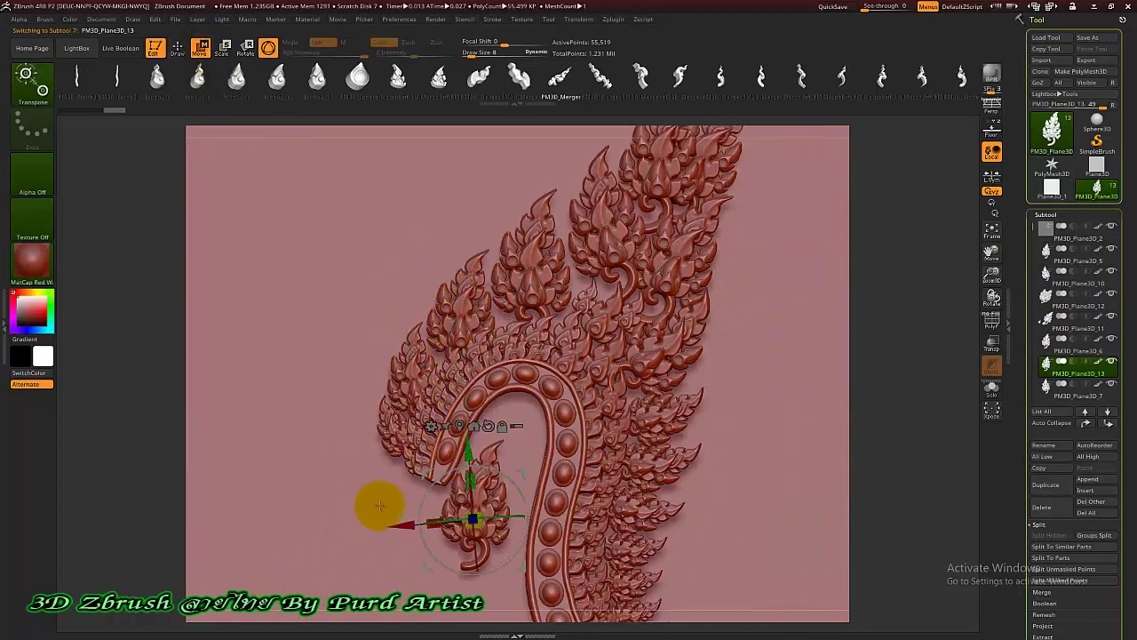
Rotate the copied flame motif to point downward and fit it against the open end of the hook.
left_click_drag(420, 511, 537, 530)
left_click_drag(141, 385, 123, 279, "alt")
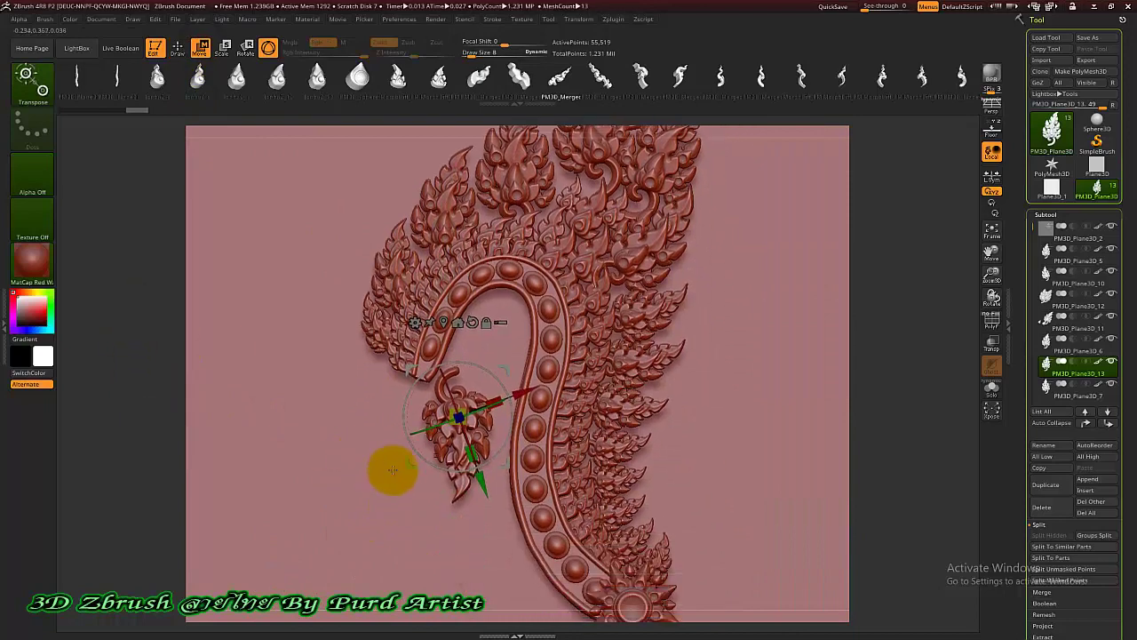
left_click_drag(524, 404, 474, 405)
left_click_drag(422, 496, 421, 460)
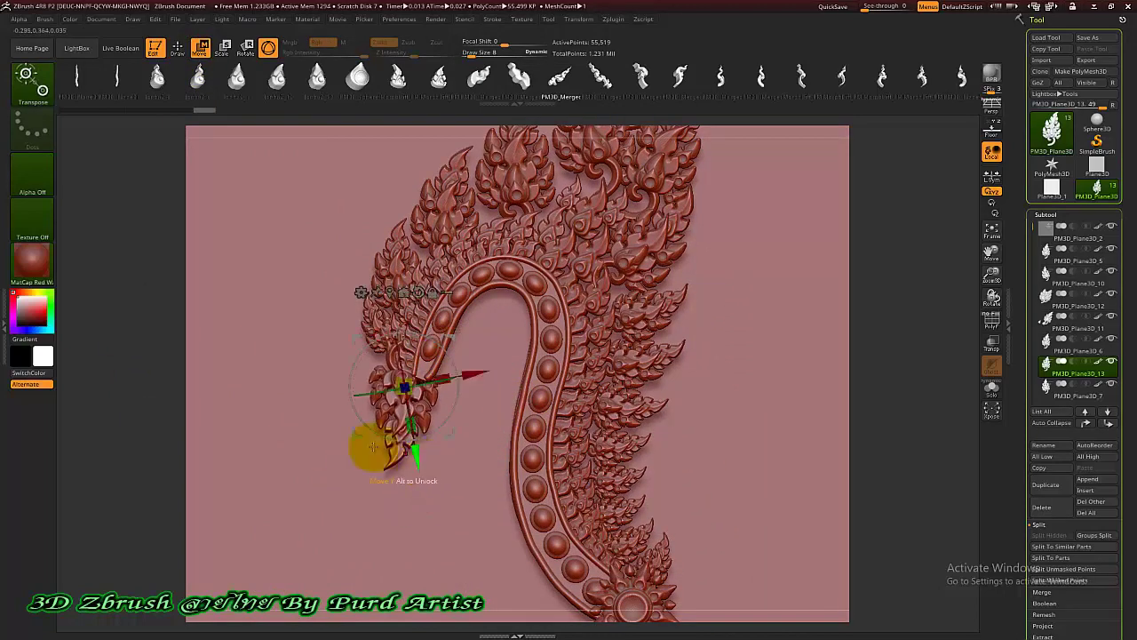
Adjust the copied flame motif's depth so it sits flush with the open end of the hook, and finish transforming it.
left_click_drag(151, 407, 198, 405)
mouse_move(451, 388)
left_mouse_down()
mouse_move(464, 391)
mouse_move(454, 389)
left_mouse_up()
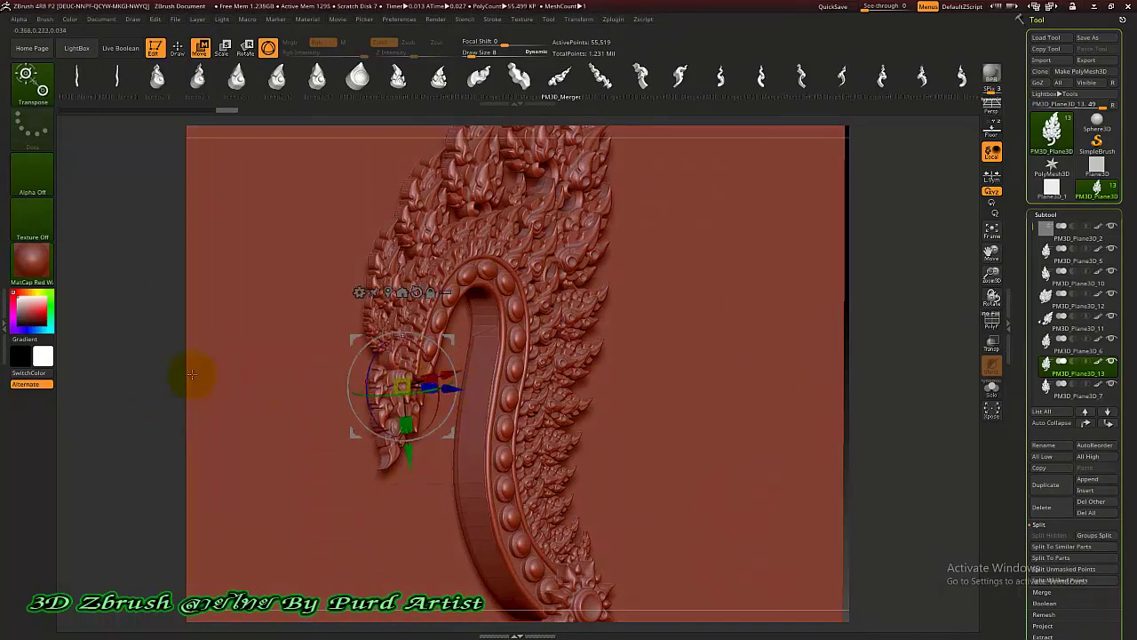
mouse_move(190, 376)
left_mouse_down()
mouse_move(137, 385)
mouse_move(219, 381)
mouse_move(321, 341)
left_mouse_up()
left_click(178, 50)
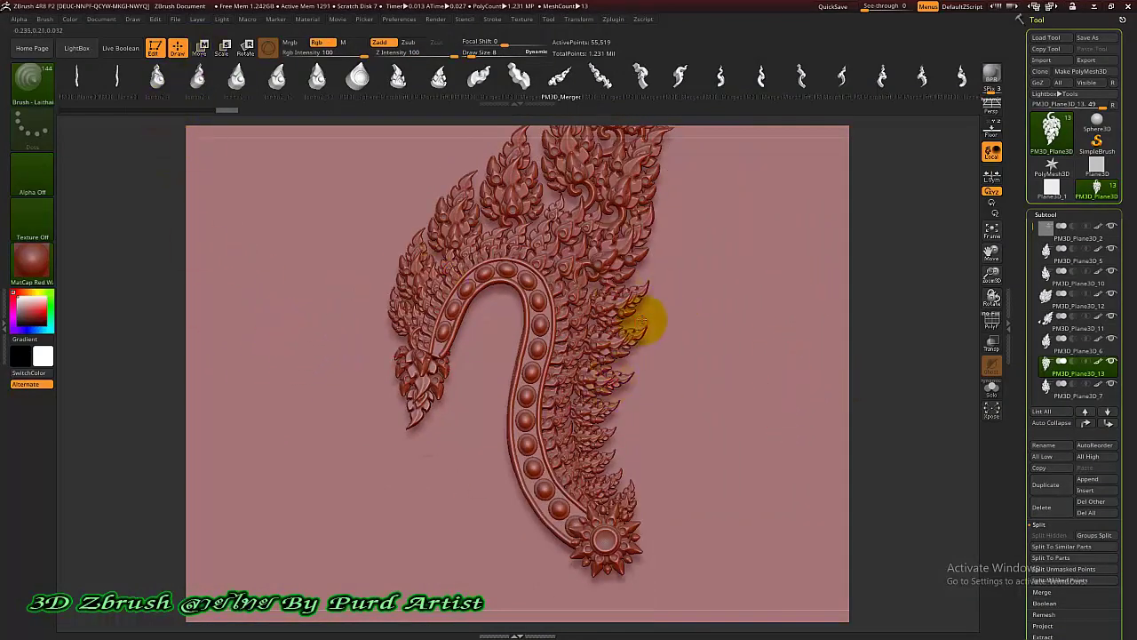
Select the PM3D_Plane3D_2 subtool and toggle the visibility of its flat backing plane to isolate the ornament.
left_click(774, 313, "alt")
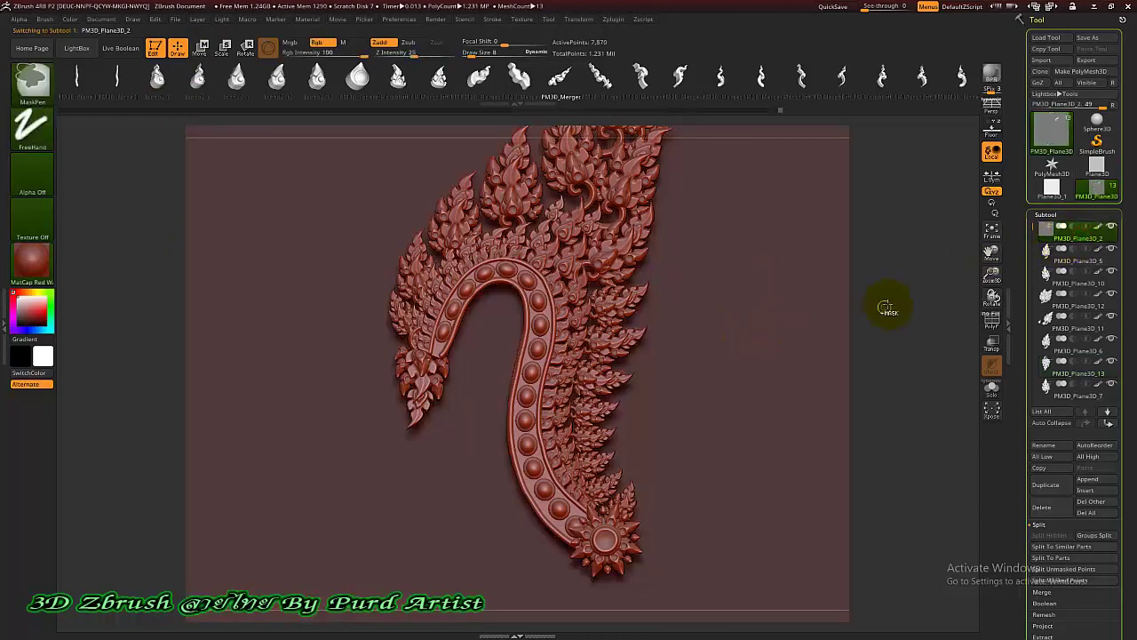
left_click_drag(886, 306, 903, 320, "ctrl")
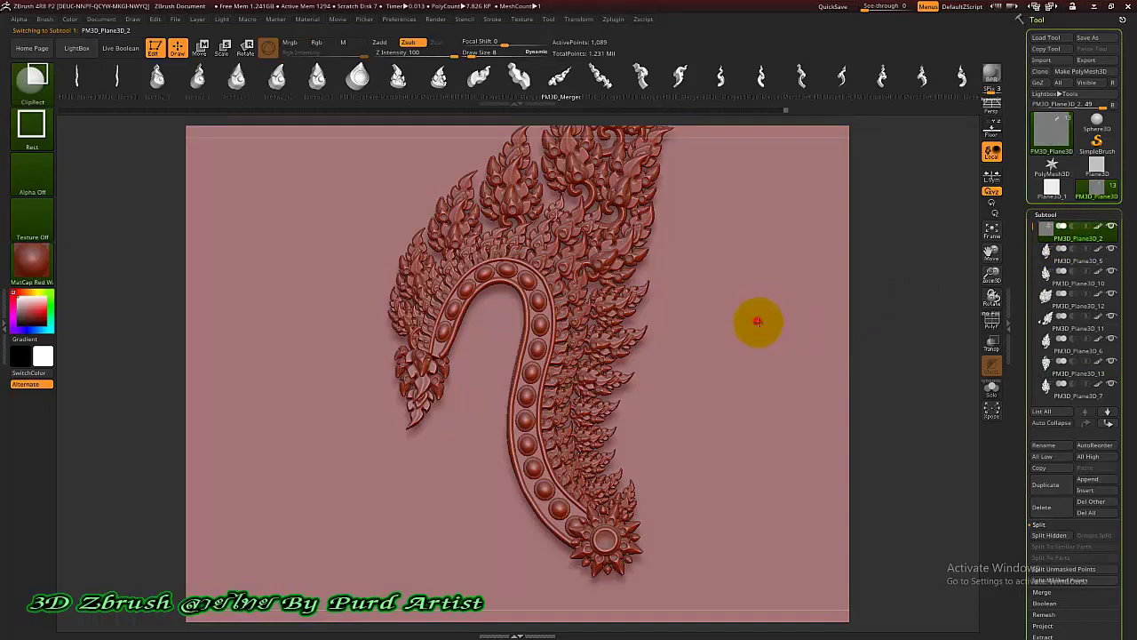
left_click(757, 322, "ctrl+alt+shift")
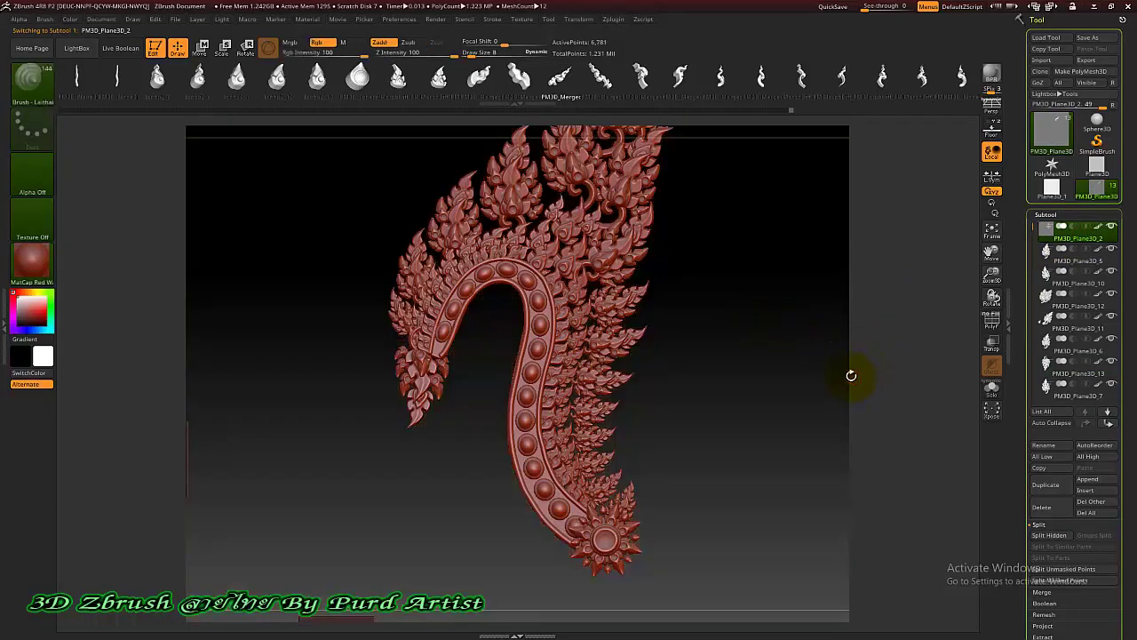
left_click(792, 402, "ctrl+shift")
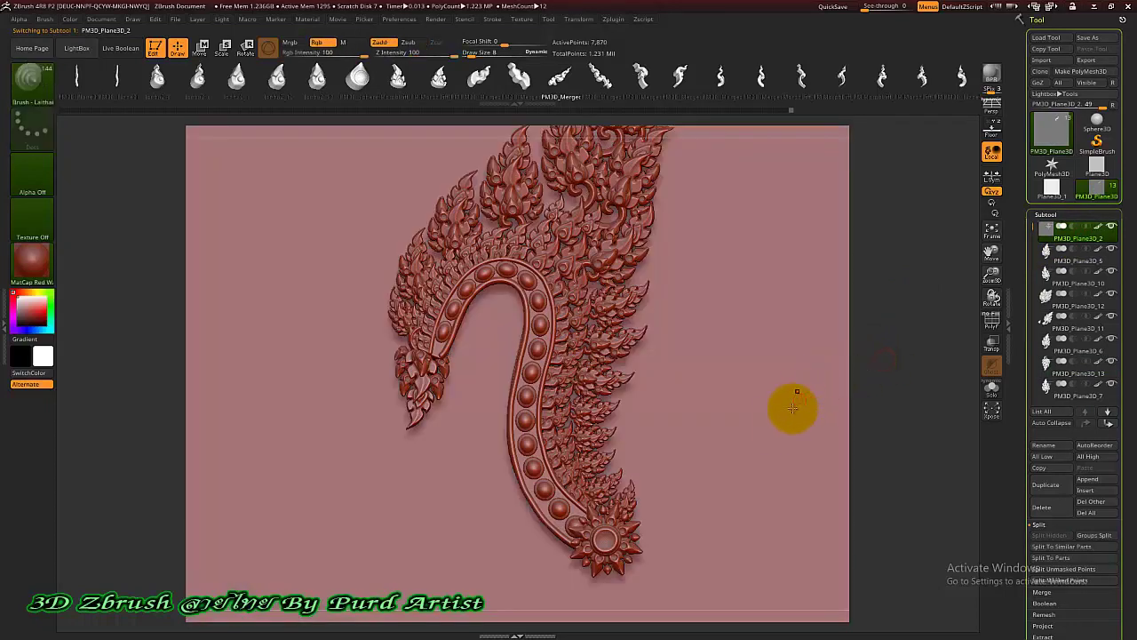
right_click_drag(791, 397, 791, 386, "ctrl")
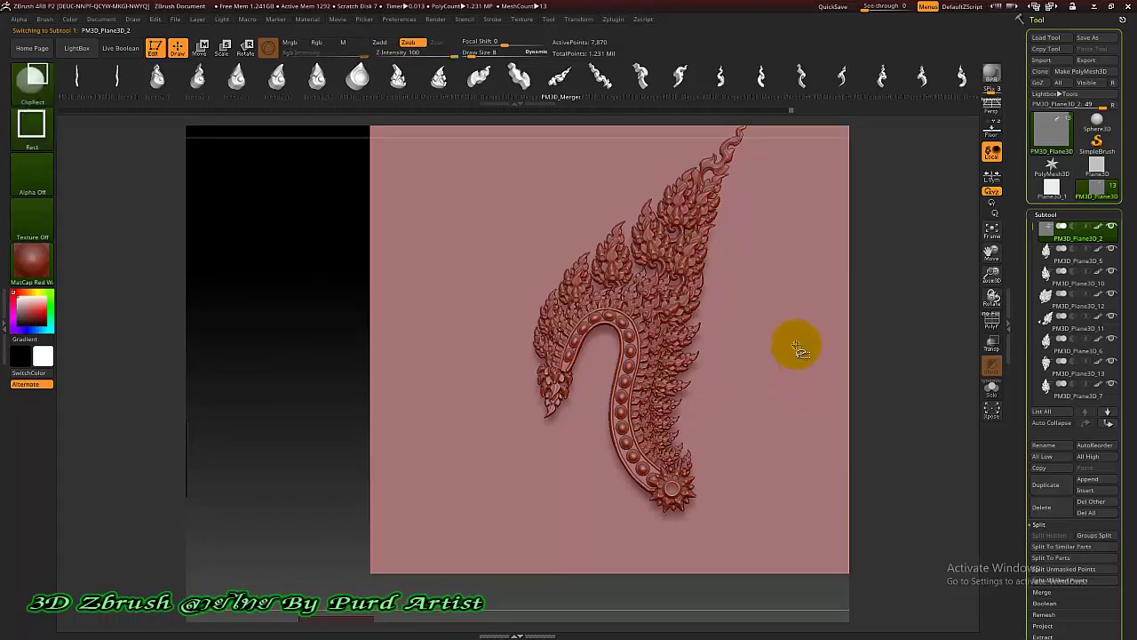
left_click(795, 343, "ctrl+shift")
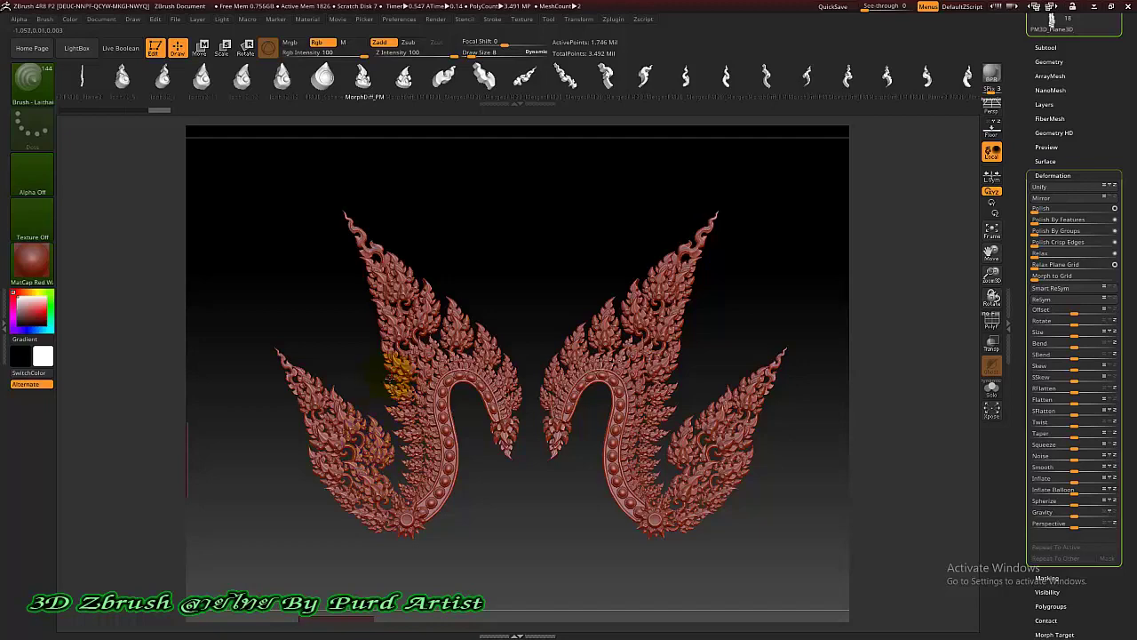
scroll(424, 434, "up", 4)
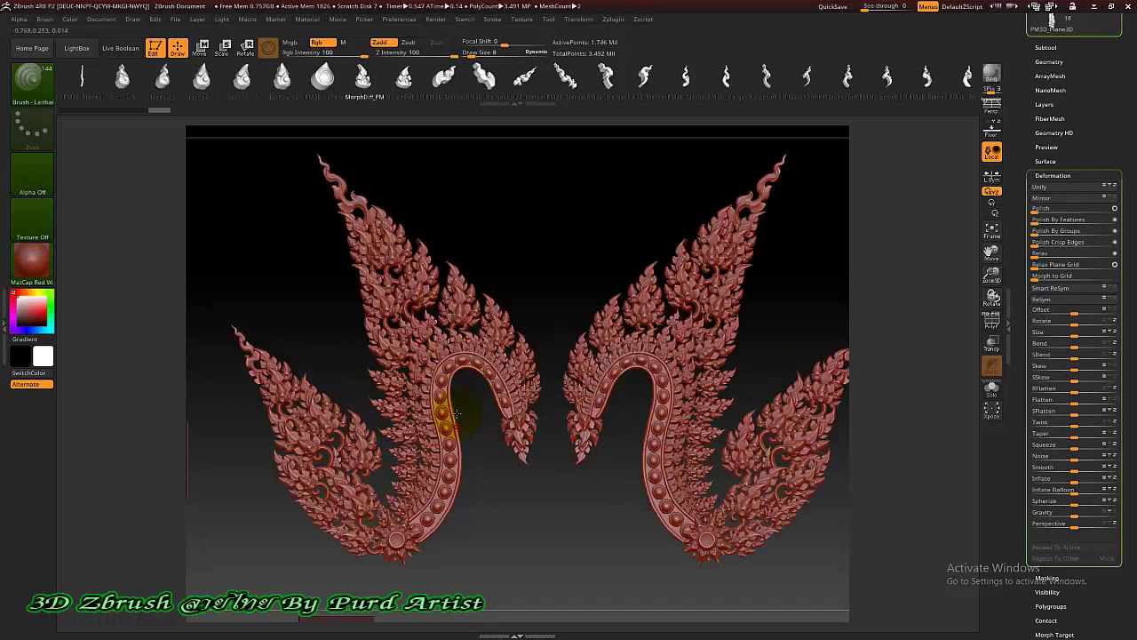
scroll(431, 389, "down", 2)
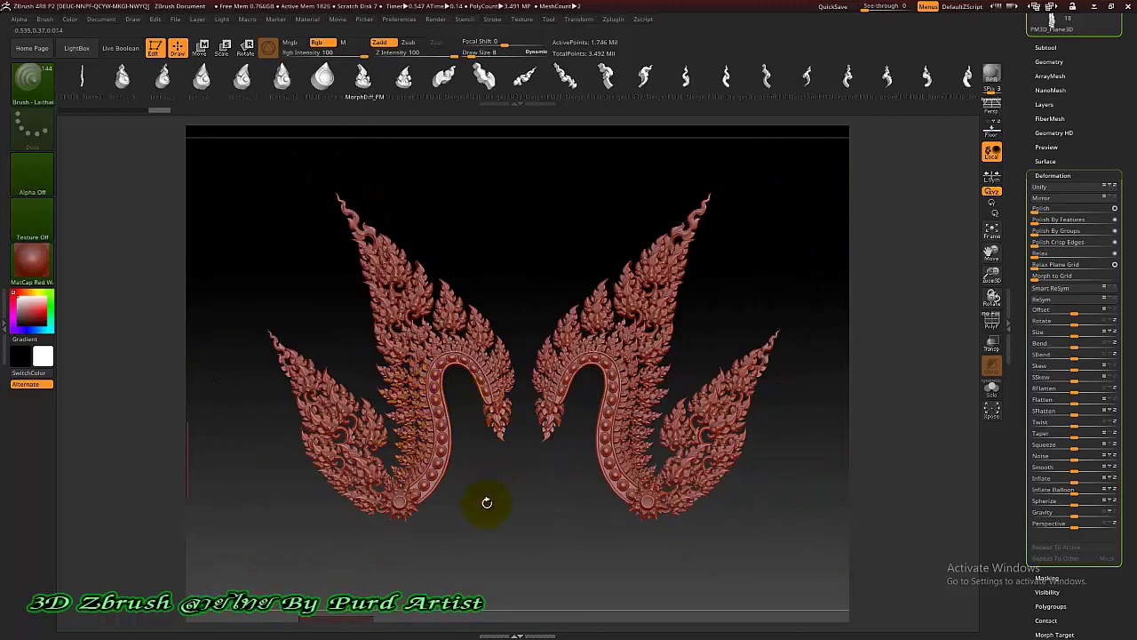
left_click_drag(493, 507, 496, 502)
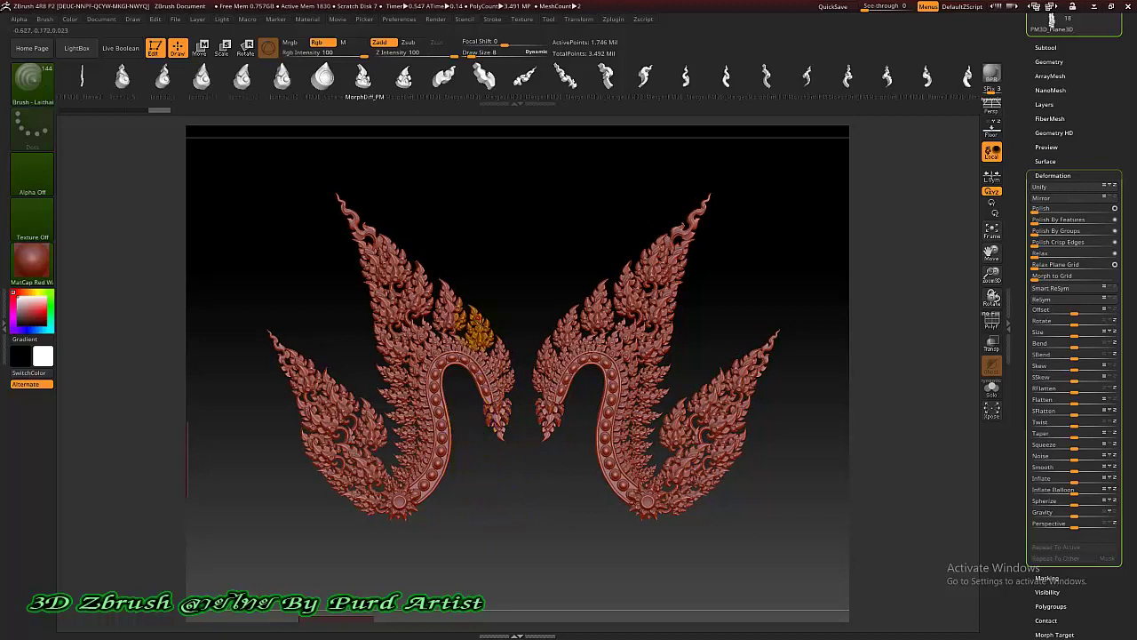